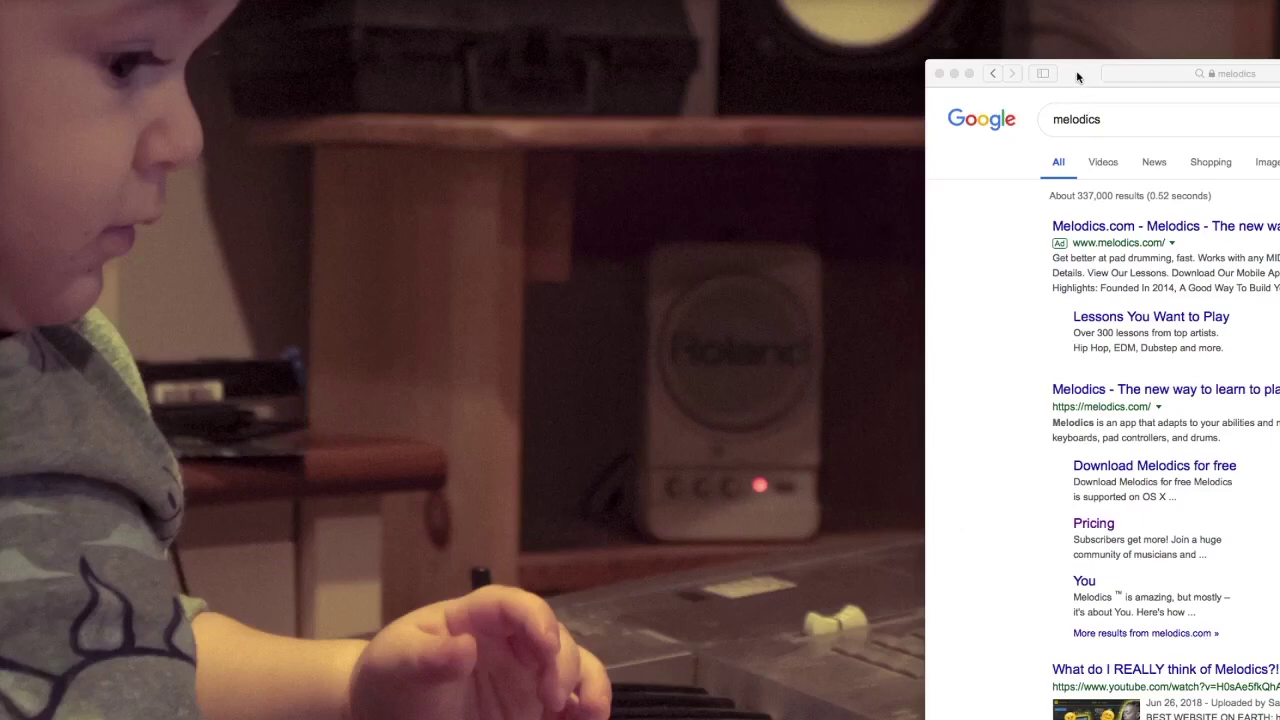
Step: Reposition the Safari window so the full 'melodics' Google results show, then activate it
{"action": "left_click_drag", "start_coordinate": [1073, 68], "coordinate": [412, 3]}
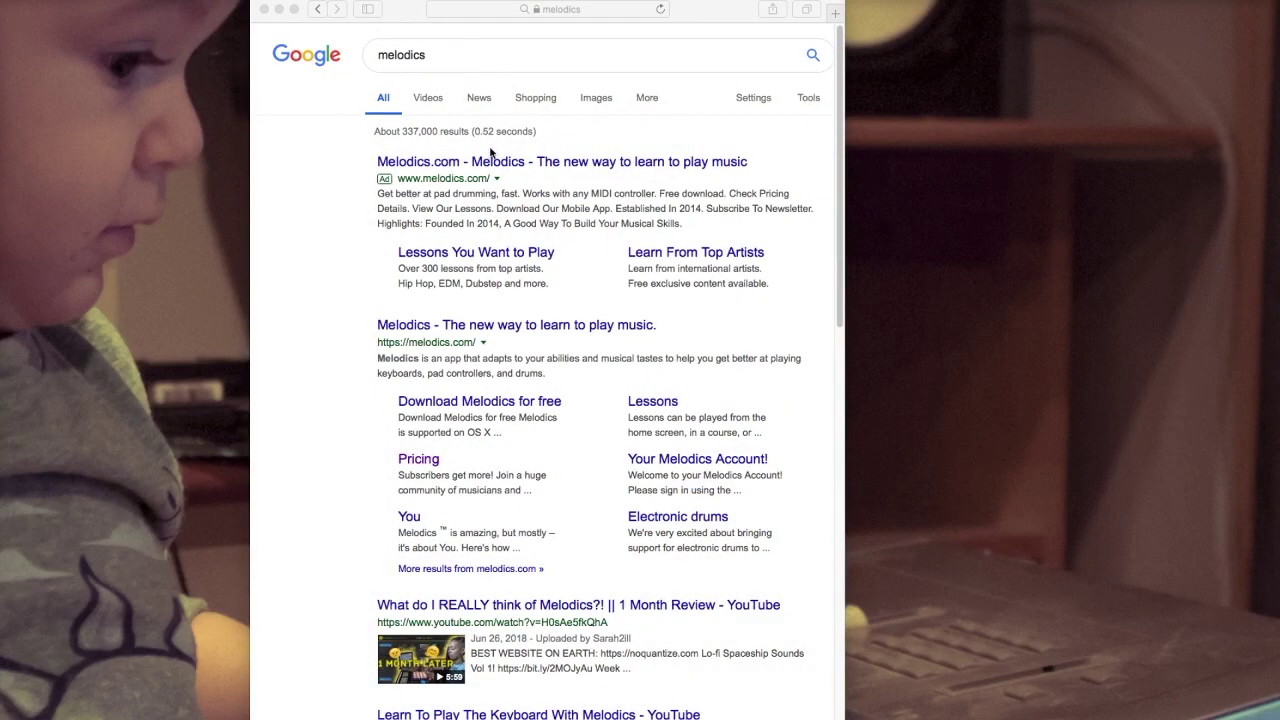
{"action": "left_click", "coordinate": [319, 158]}
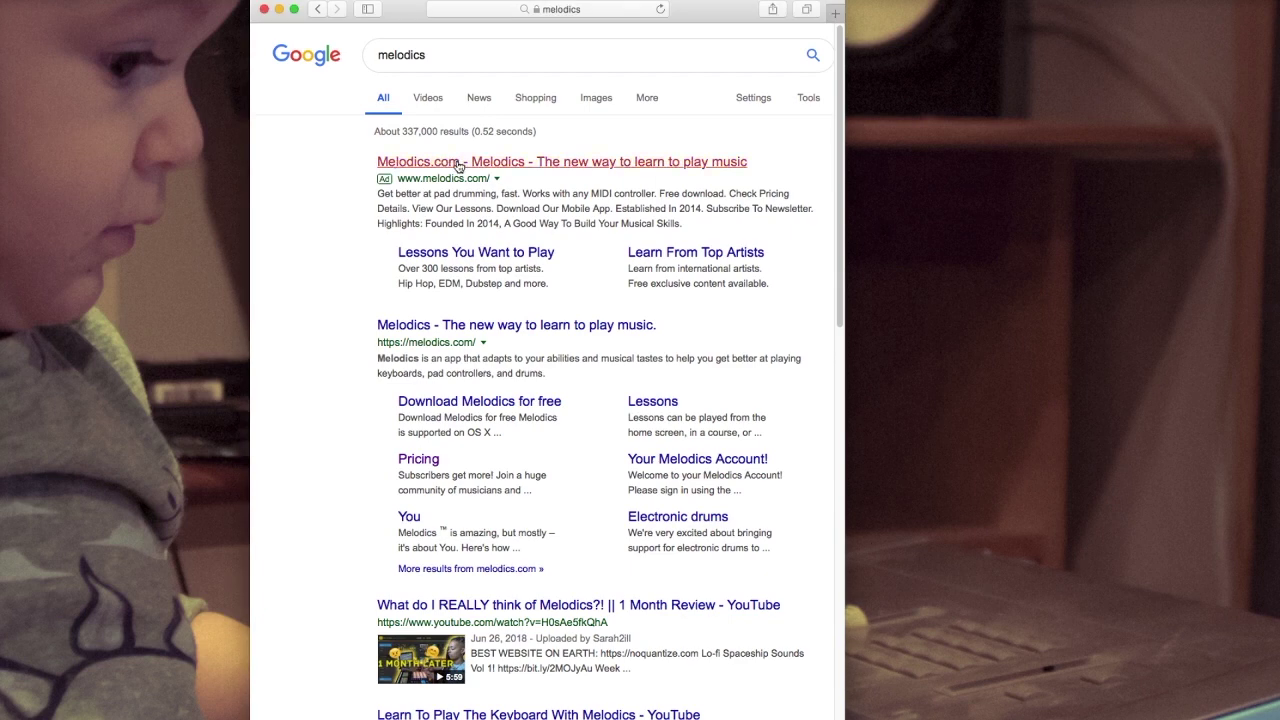
Step: Open Melodics.com from the results, widen the browser, and start the free download
{"action": "left_click", "coordinate": [459, 166]}
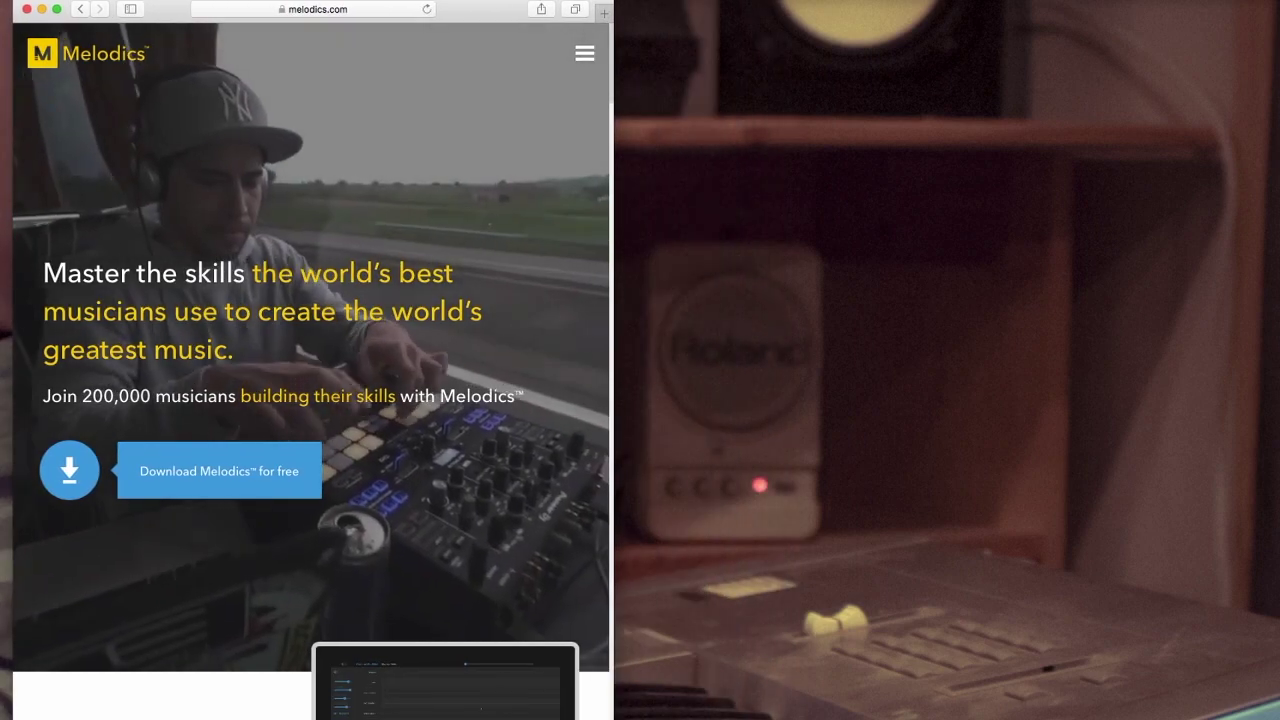
{"action": "left_click_drag", "start_coordinate": [612, 718], "coordinate": [1097, 712]}
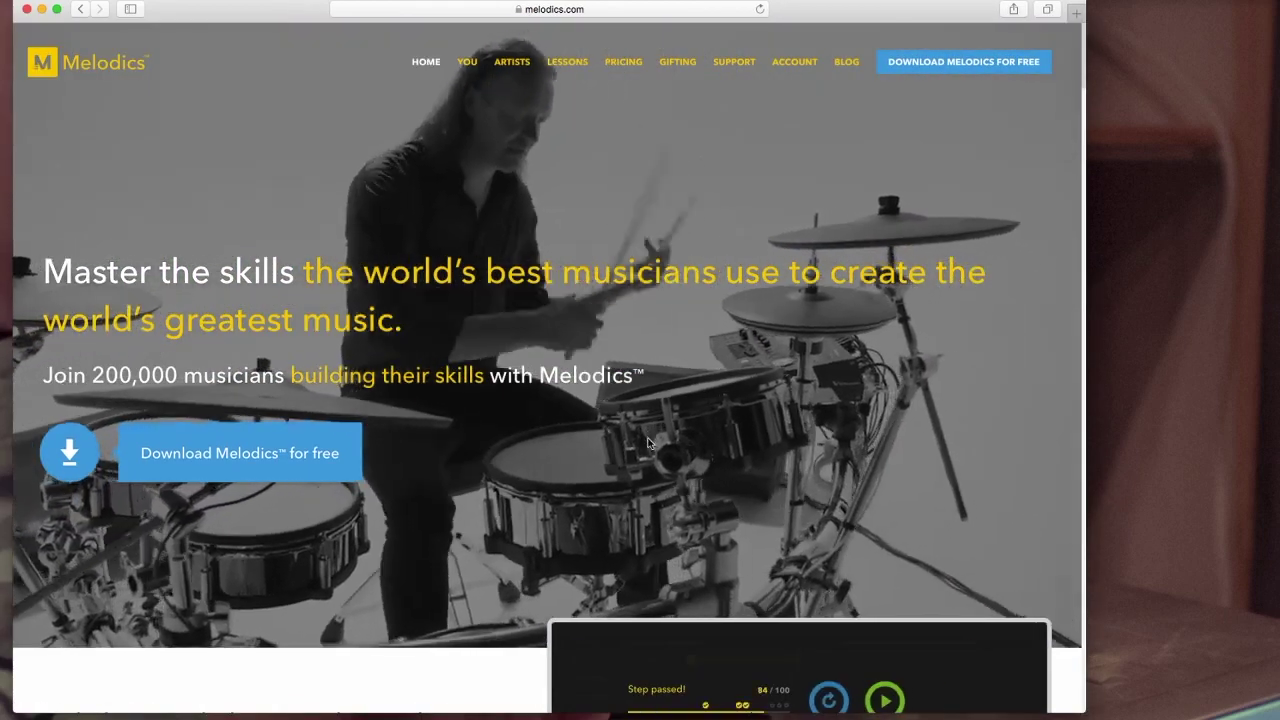
{"action": "scroll", "coordinate": [883, 224], "scroll_direction": "up", "scroll_amount": 5}
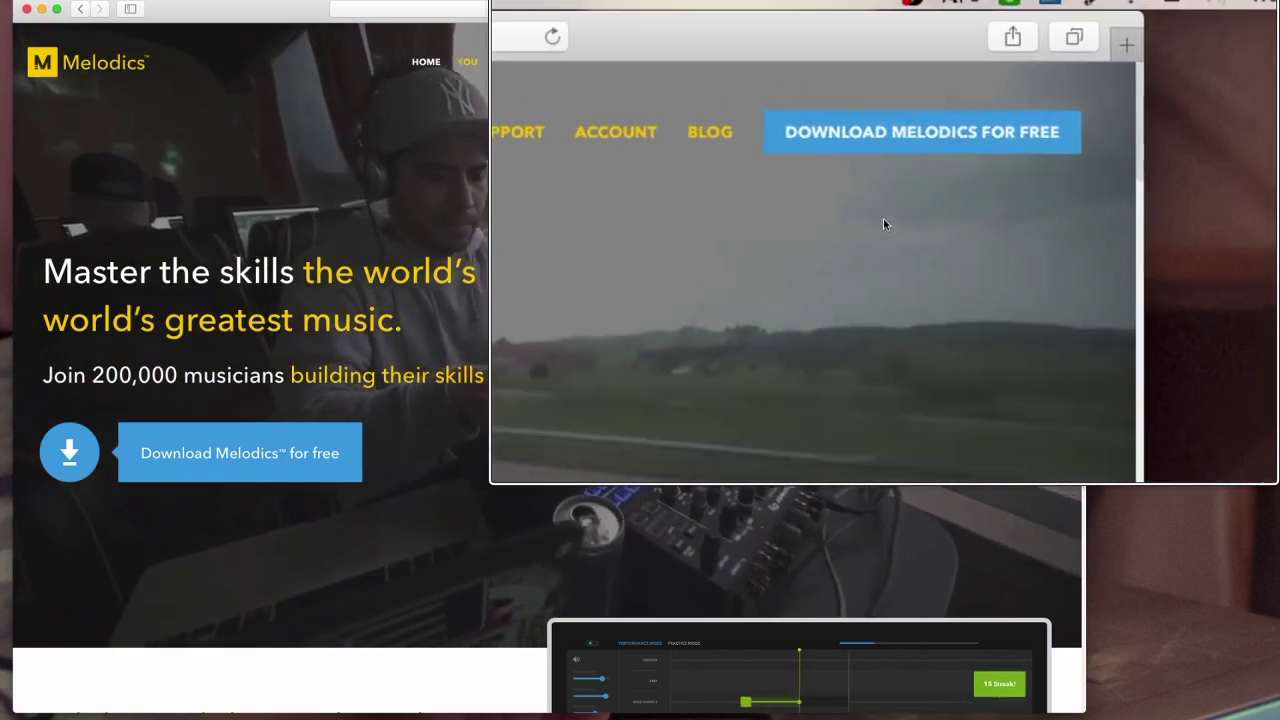
{"action": "scroll", "coordinate": [883, 224], "scroll_direction": "up", "scroll_amount": 5}
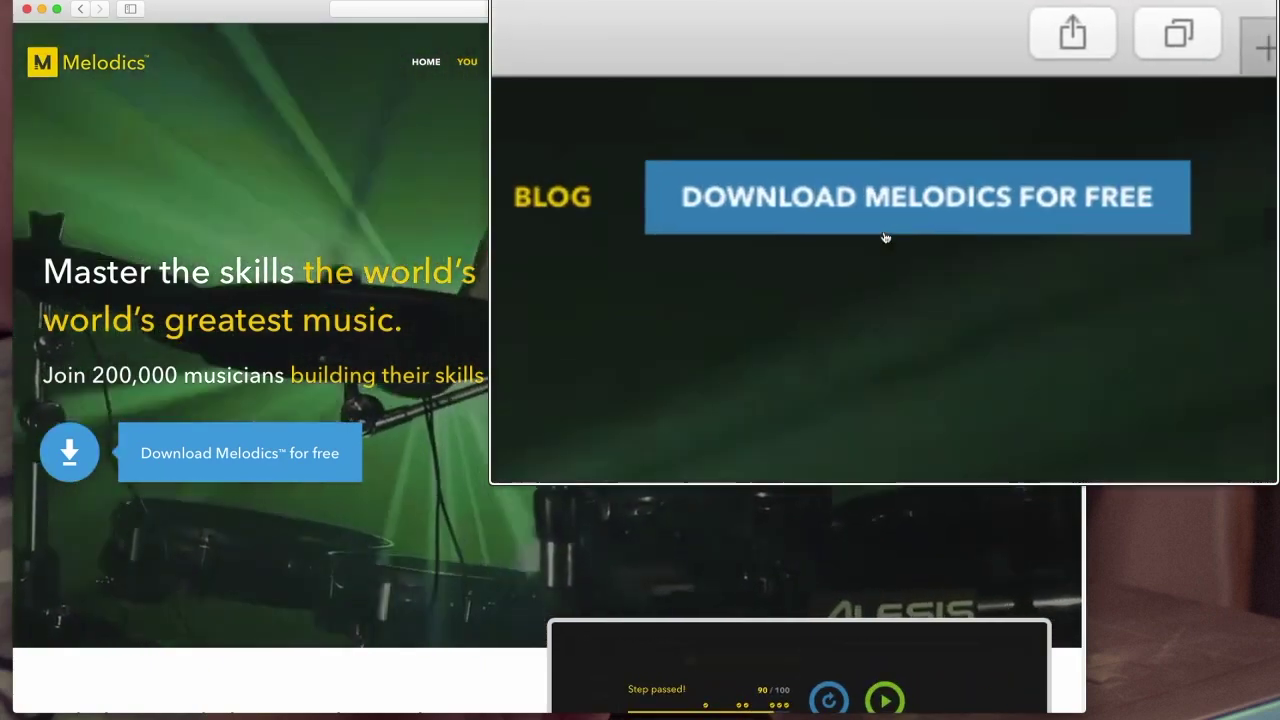
{"action": "scroll", "coordinate": [885, 237], "scroll_direction": "down", "scroll_amount": 5}
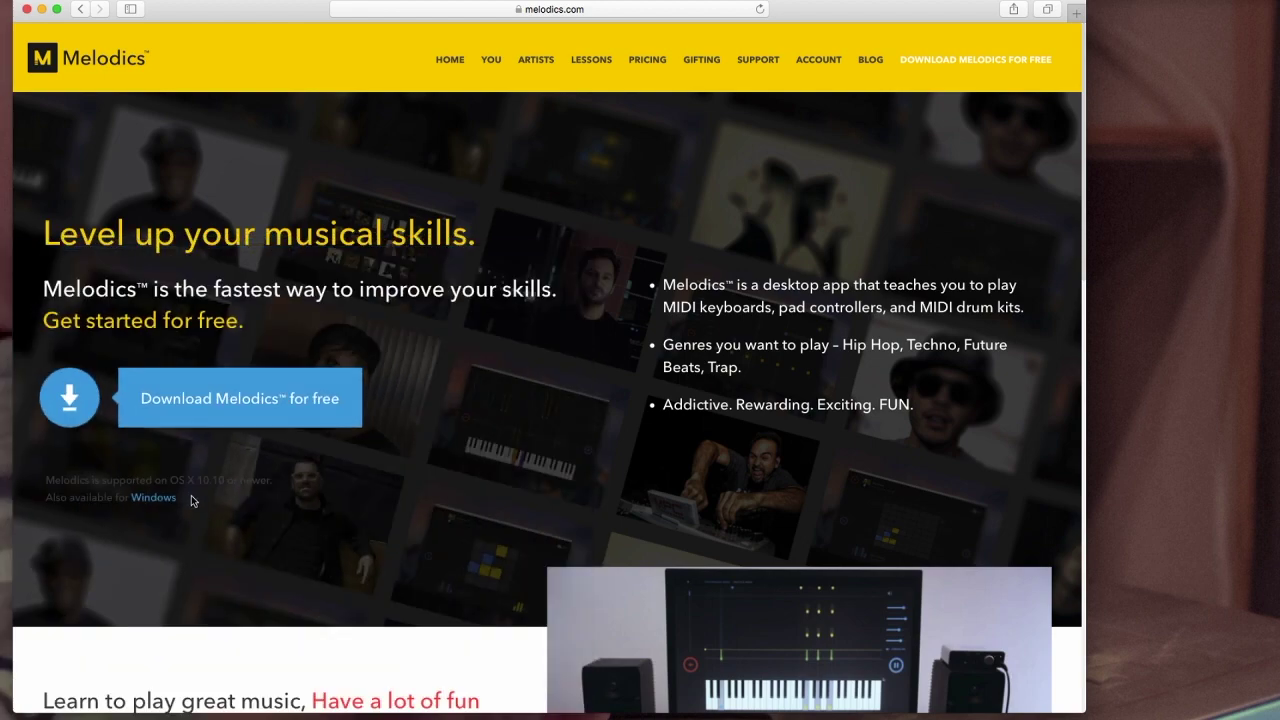
{"action": "left_click", "coordinate": [282, 393]}
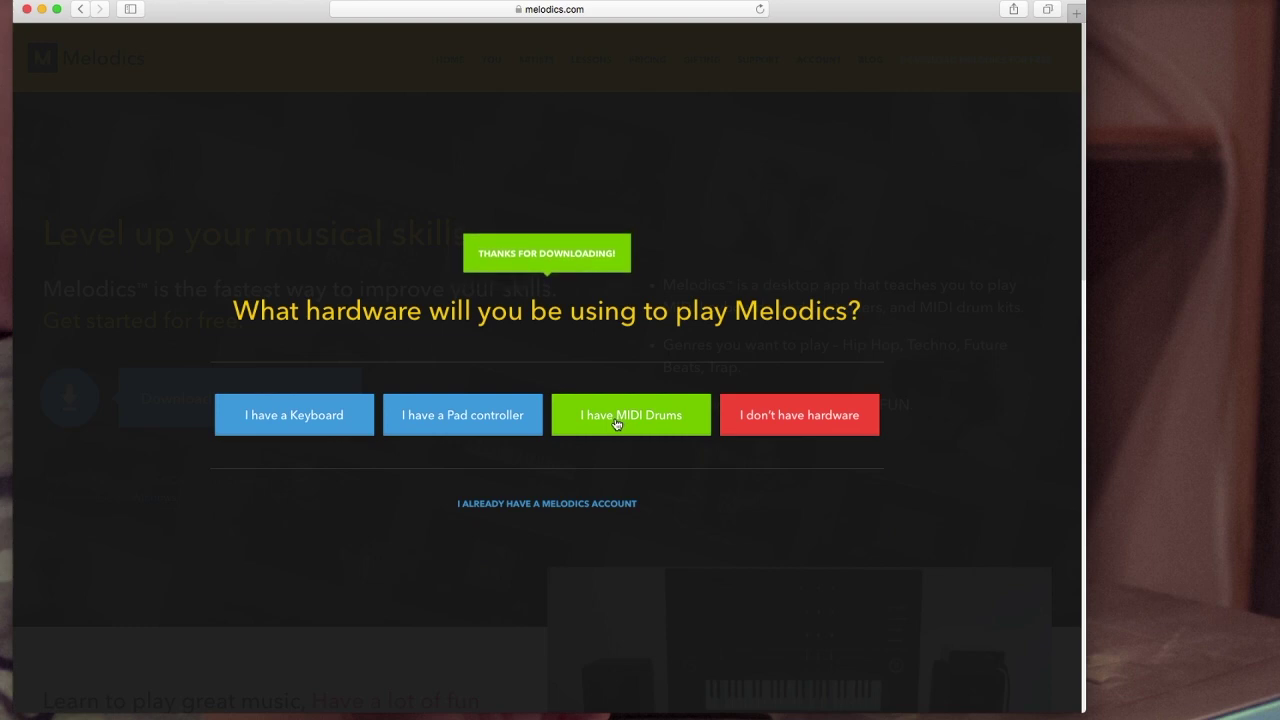
Step: Answer the hardware question with 'I have MIDI Drums'
{"action": "left_click", "coordinate": [617, 424]}
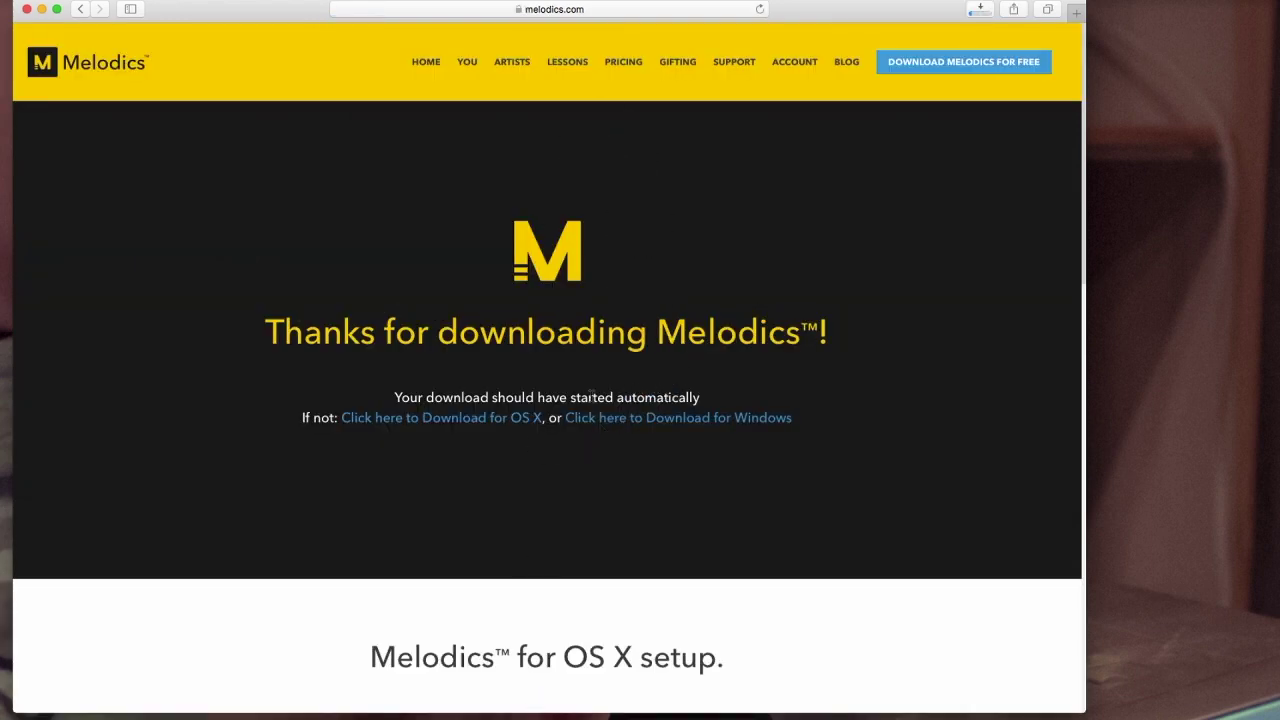
Step: Scroll the download page to the 'Melodics for OS X setup' instructions
{"action": "scroll", "coordinate": [386, 480], "scroll_direction": "down", "scroll_amount": 1}
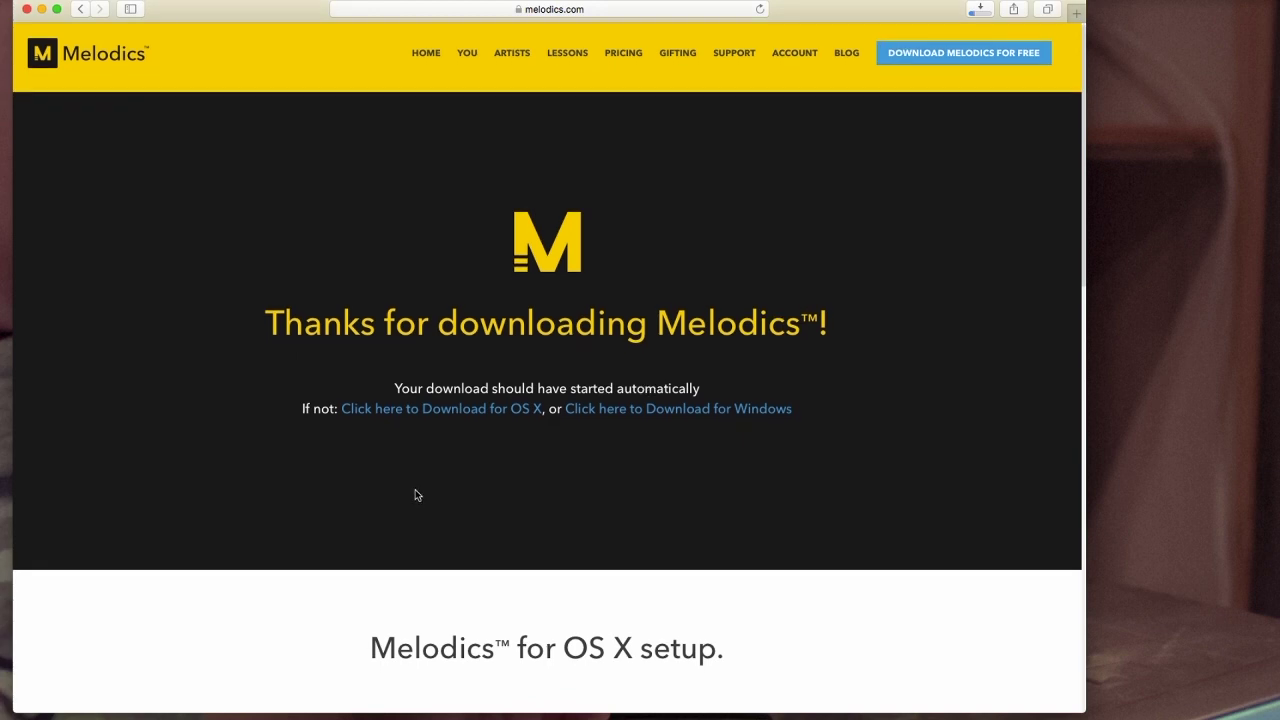
{"action": "scroll", "coordinate": [400, 490], "scroll_direction": "down", "scroll_amount": 5}
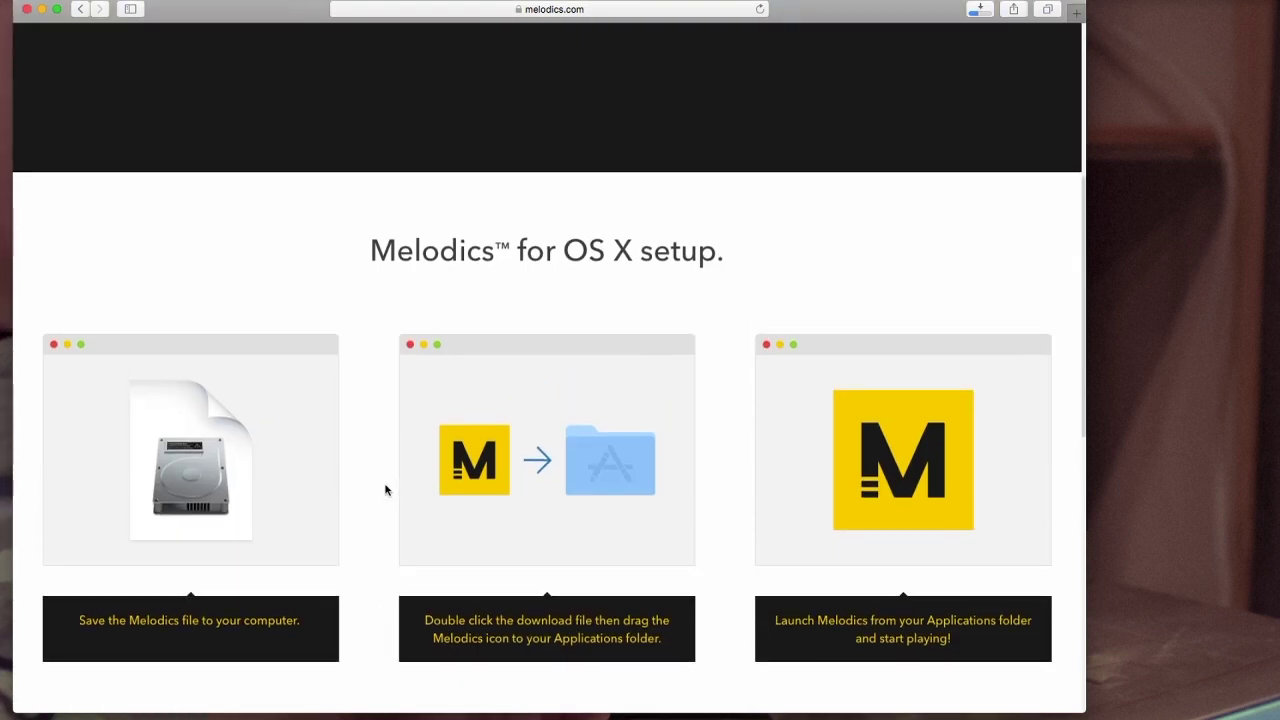
{"action": "scroll", "coordinate": [290, 520], "scroll_direction": "up", "scroll_amount": 1}
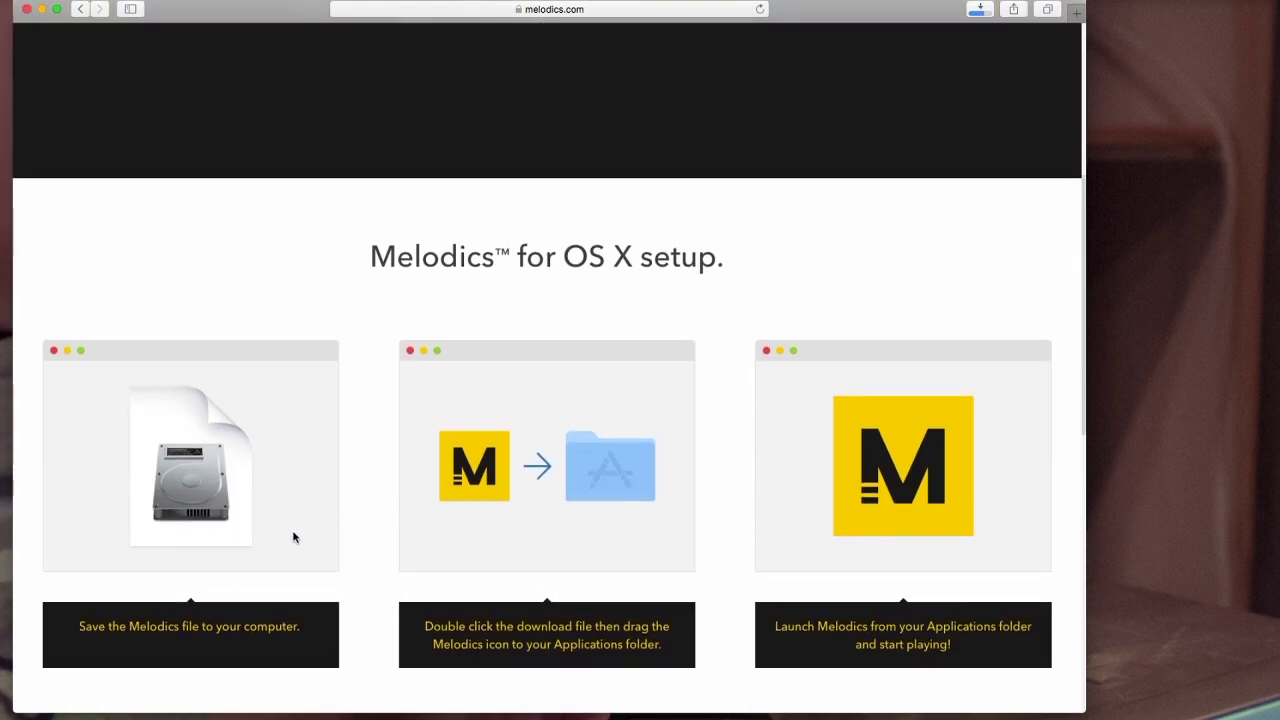
{"action": "scroll", "coordinate": [245, 525], "scroll_direction": "down", "scroll_amount": 1}
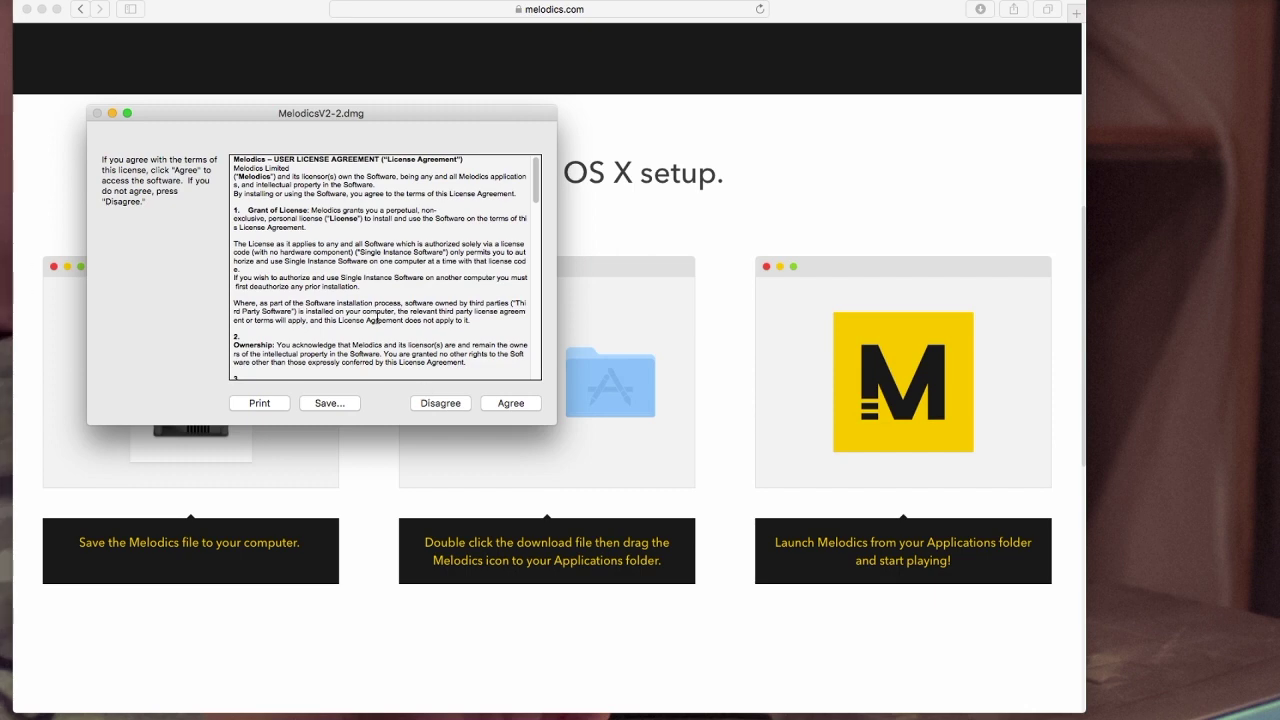
Step: Read through the MelodicsV2-2.dmg license agreement and accept it
{"action": "left_click_drag", "start_coordinate": [309, 113], "coordinate": [326, 118]}
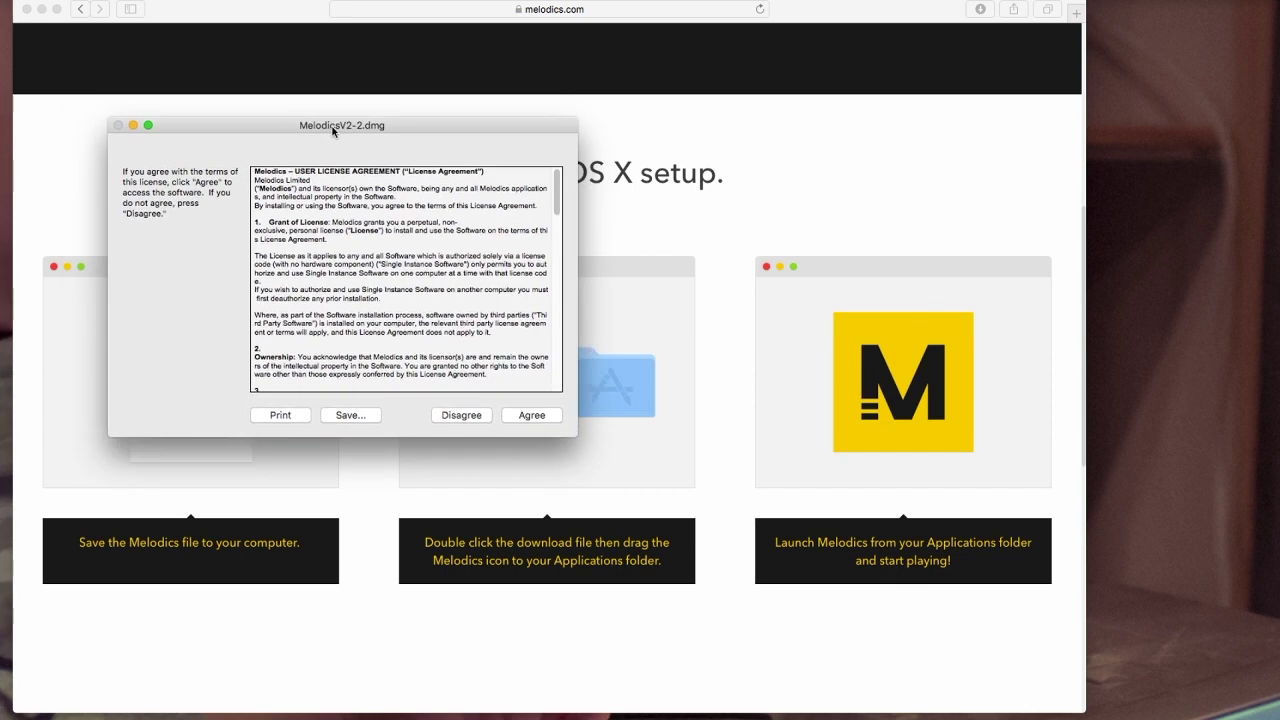
{"action": "scroll", "coordinate": [381, 224], "scroll_direction": "down", "scroll_amount": 3}
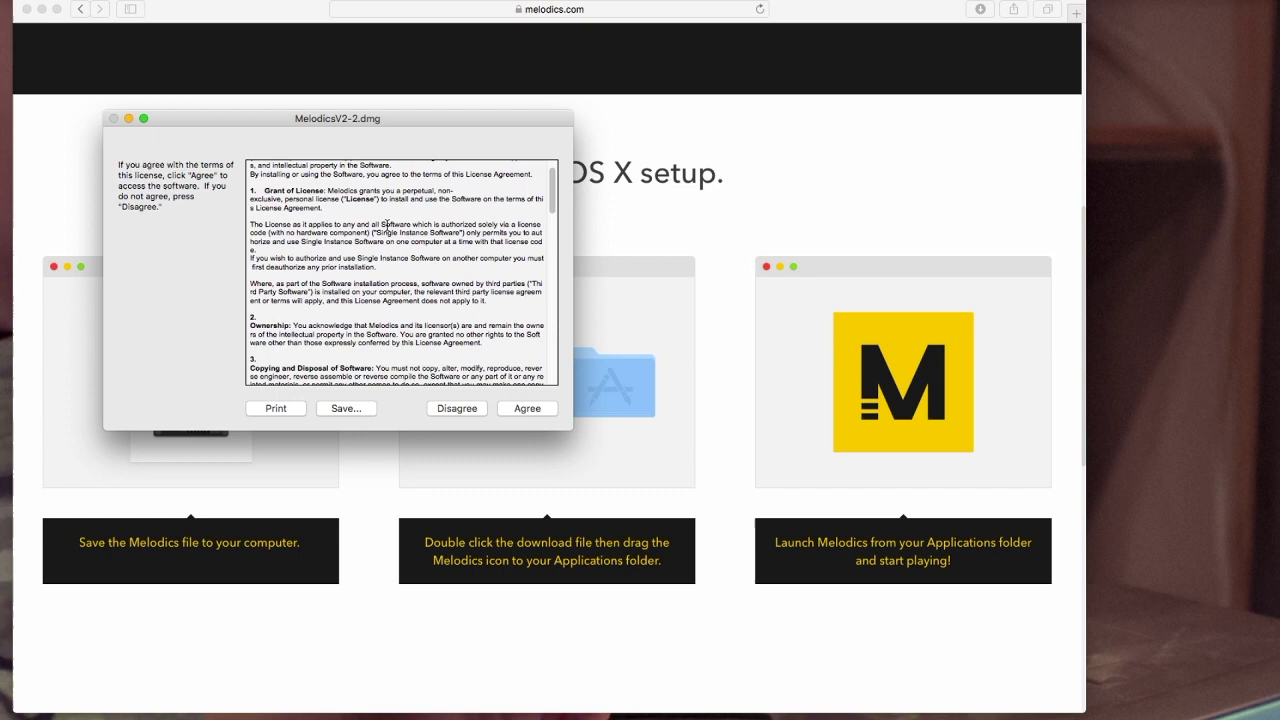
{"action": "scroll", "coordinate": [440, 190], "scroll_direction": "up", "scroll_amount": 3}
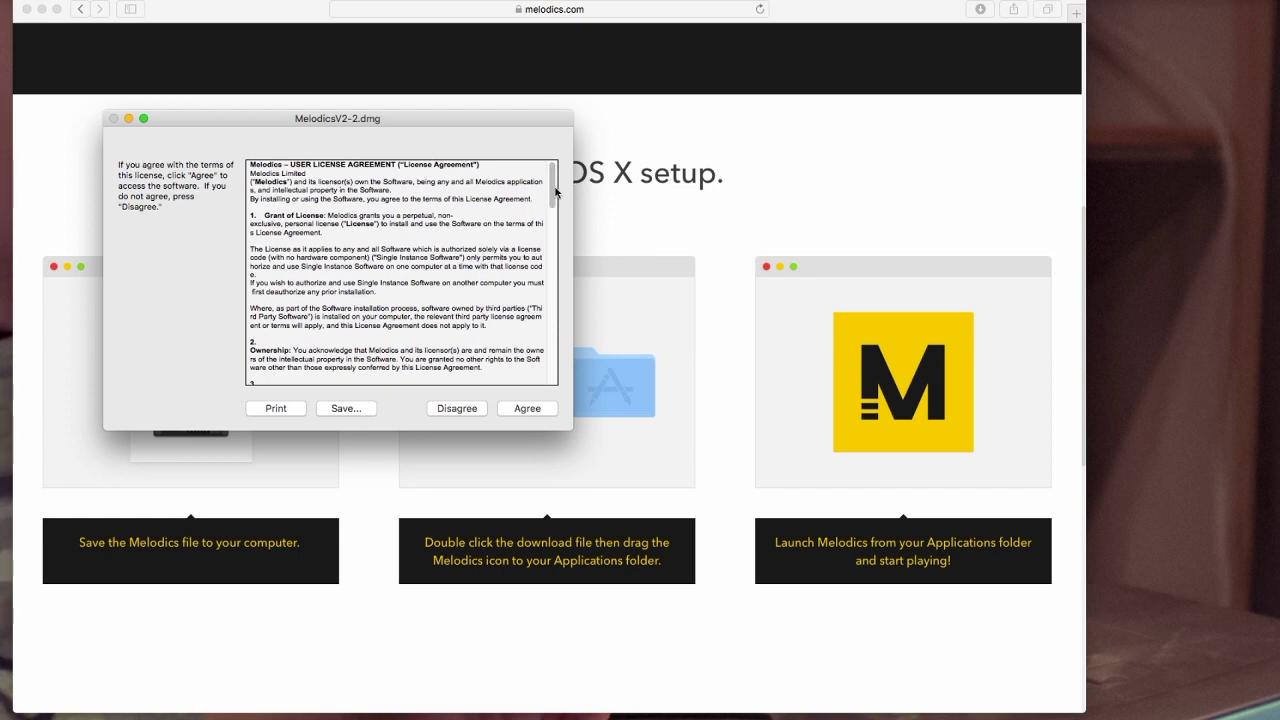
{"action": "scroll", "coordinate": [470, 220], "scroll_direction": "down", "scroll_amount": 4}
{"action": "scroll", "coordinate": [440, 245], "scroll_direction": "up", "scroll_amount": 4}
{"action": "left_click", "coordinate": [529, 408]}
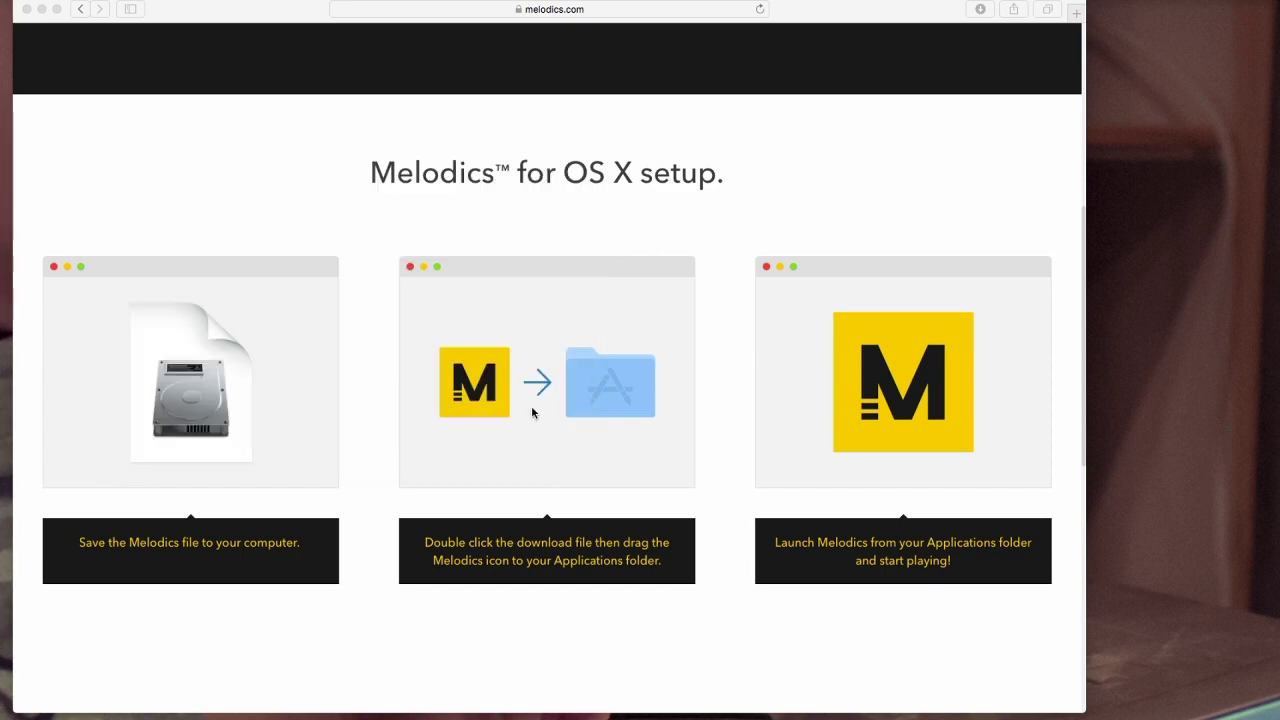
Step: Skip verifying MelodicsV2-2.dmg, then close the mounted Melodics disk-image window
{"action": "left_click_drag", "start_coordinate": [85, 302], "coordinate": [606, 272]}
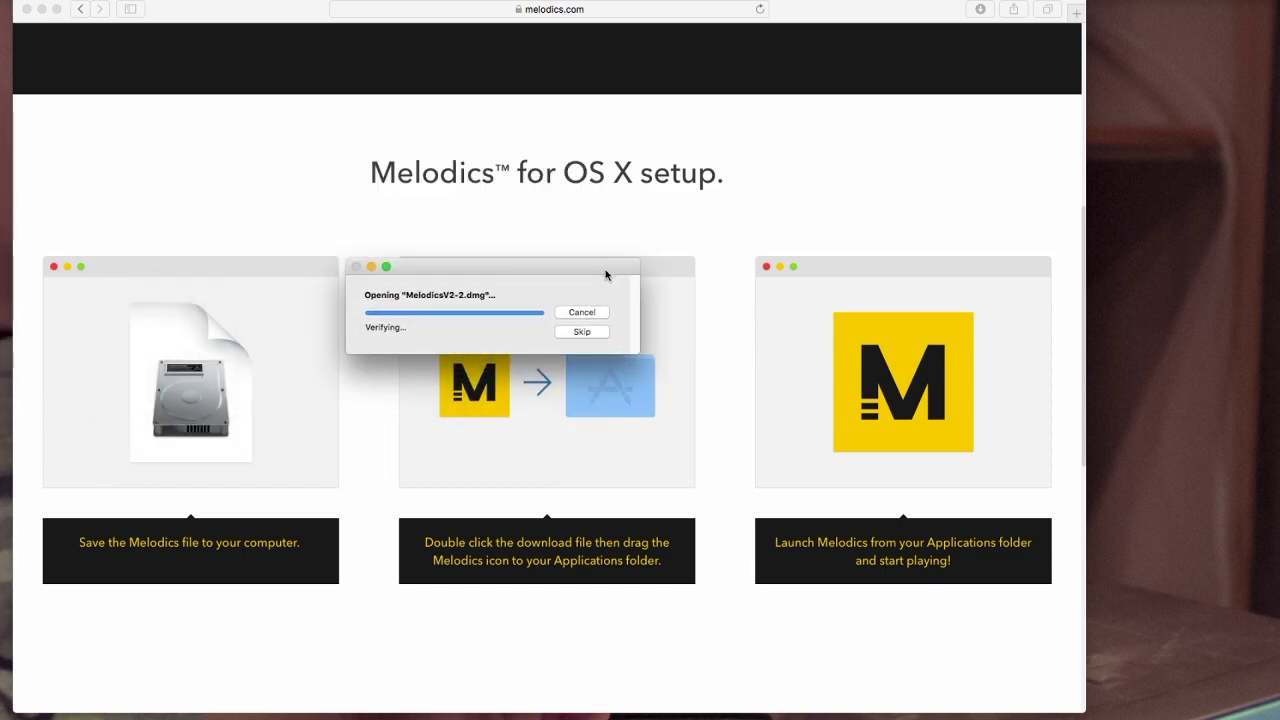
{"action": "left_click", "coordinate": [581, 332]}
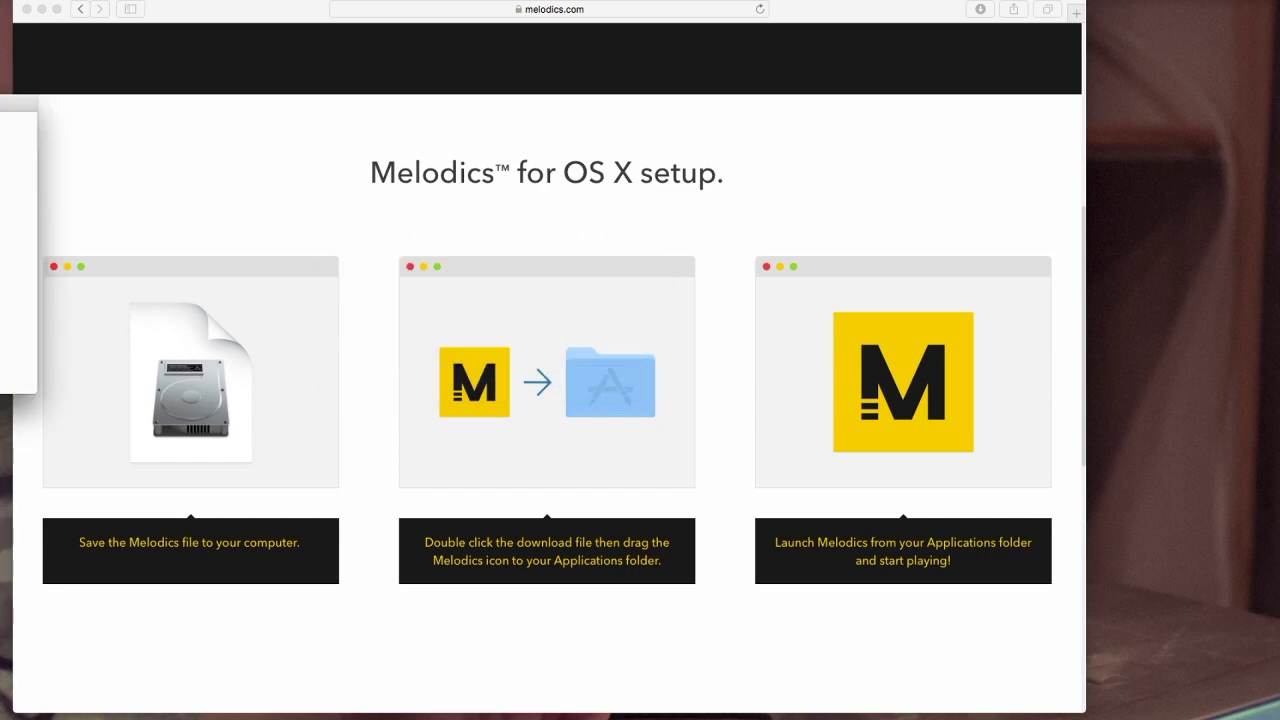
{"action": "left_click_drag", "start_coordinate": [20, 104], "coordinate": [578, 160]}
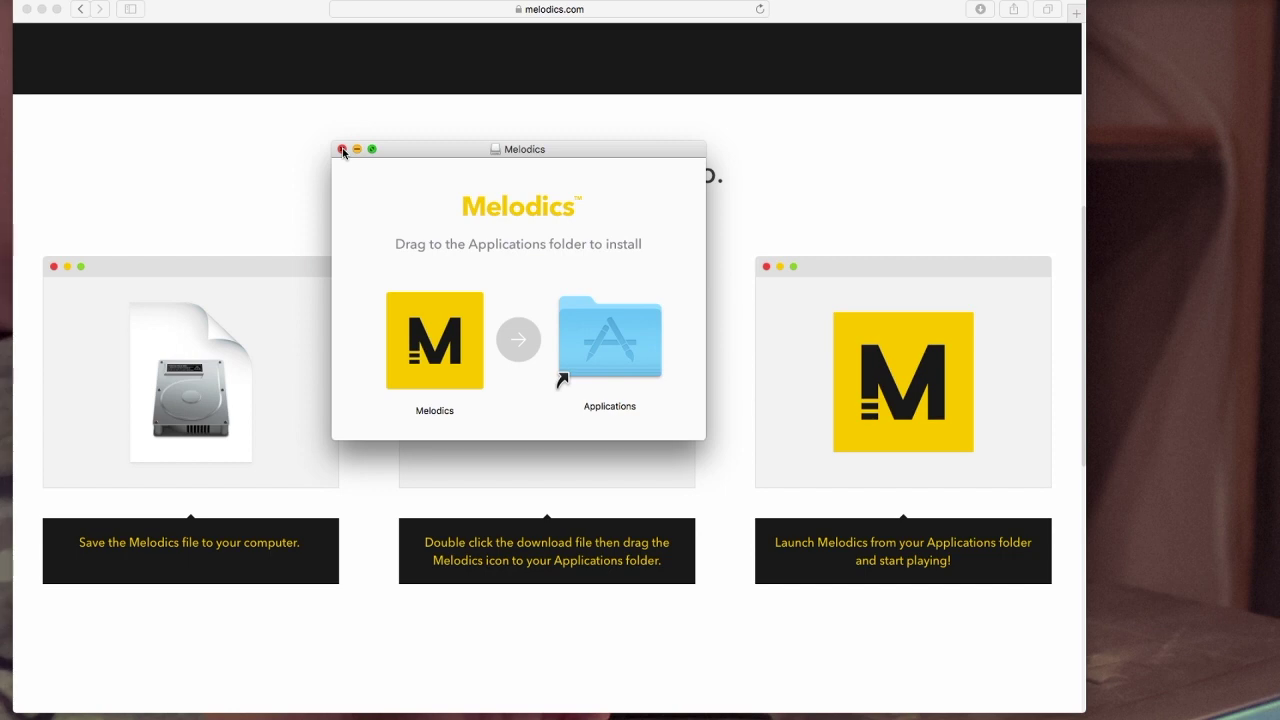
{"action": "left_click", "coordinate": [342, 149]}
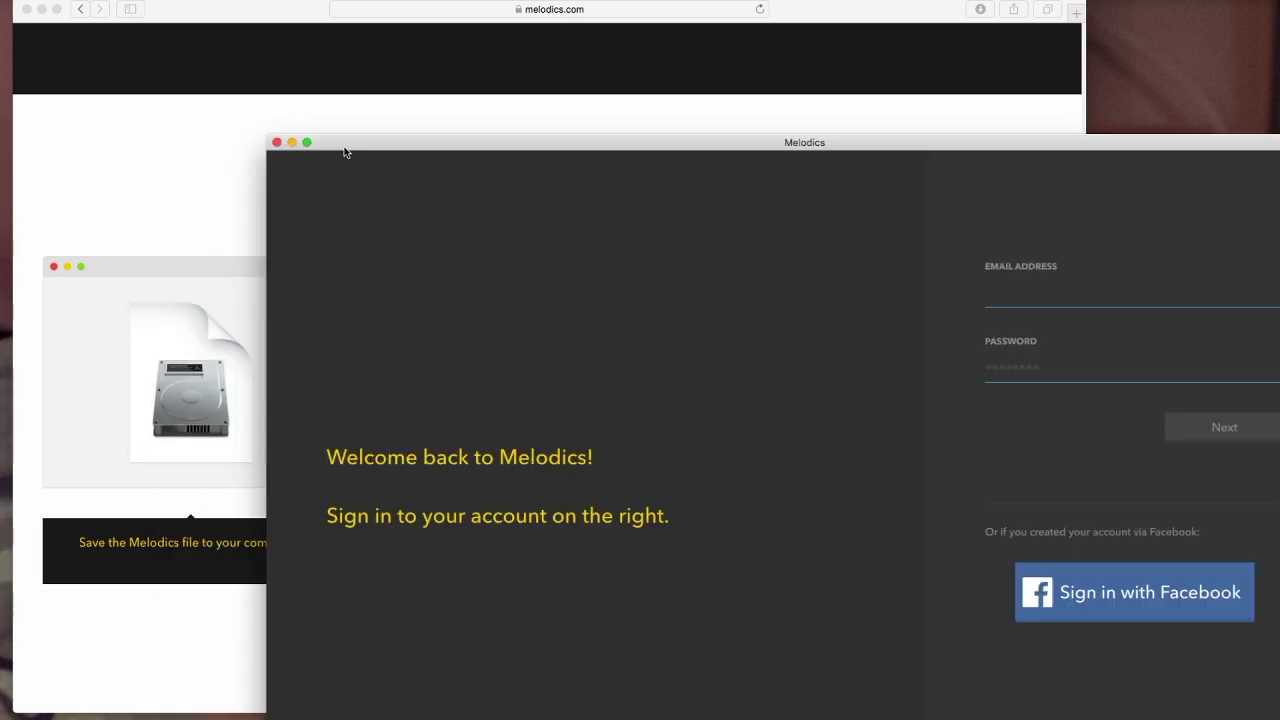
Step: Move the Melodics sign-in window to the top-left corner of the screen
{"action": "left_click_drag", "start_coordinate": [346, 145], "coordinate": [83, 17]}
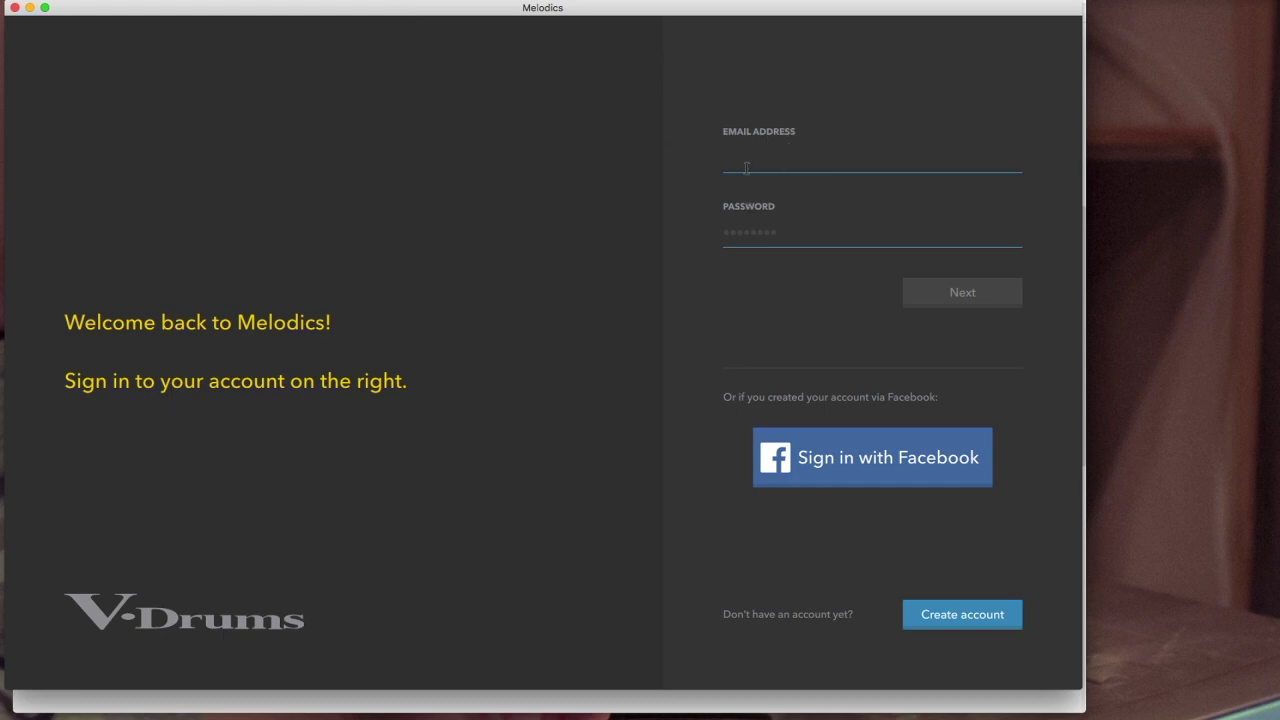
{"action": "left_click", "coordinate": [747, 160]}
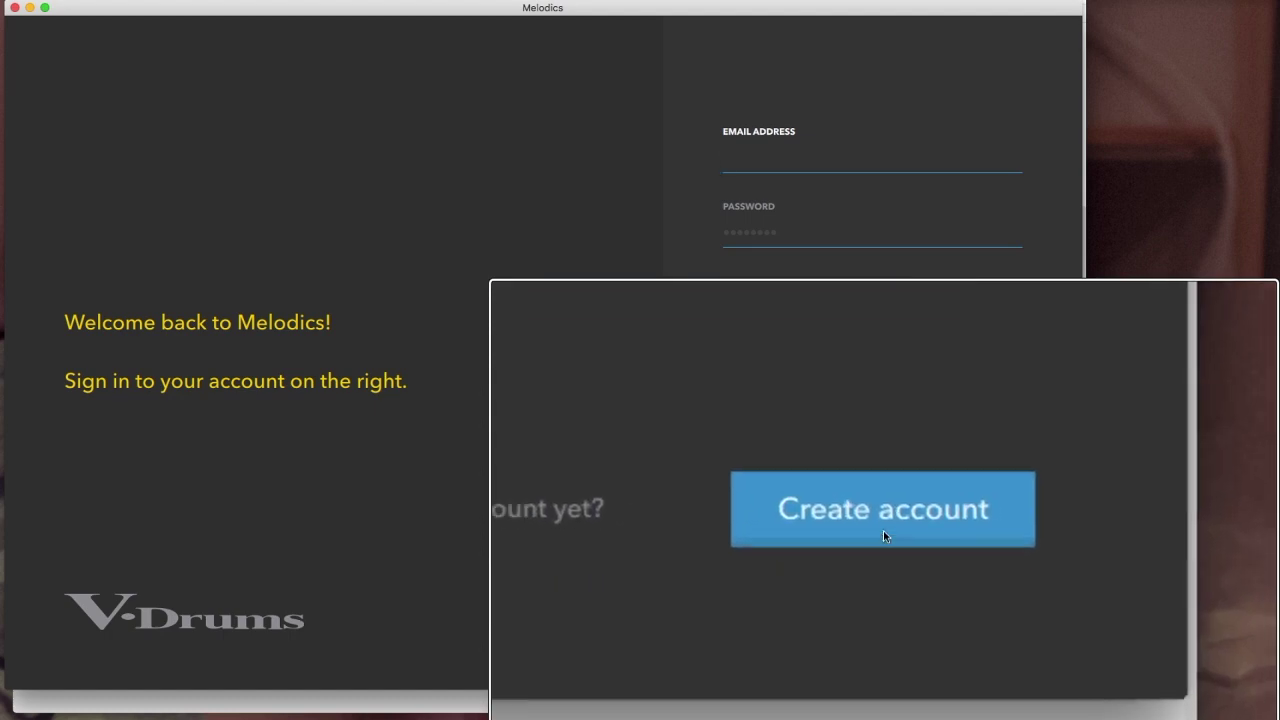
Step: Start a new Melodics account and enter the chosen username
{"action": "left_click", "coordinate": [883, 530]}
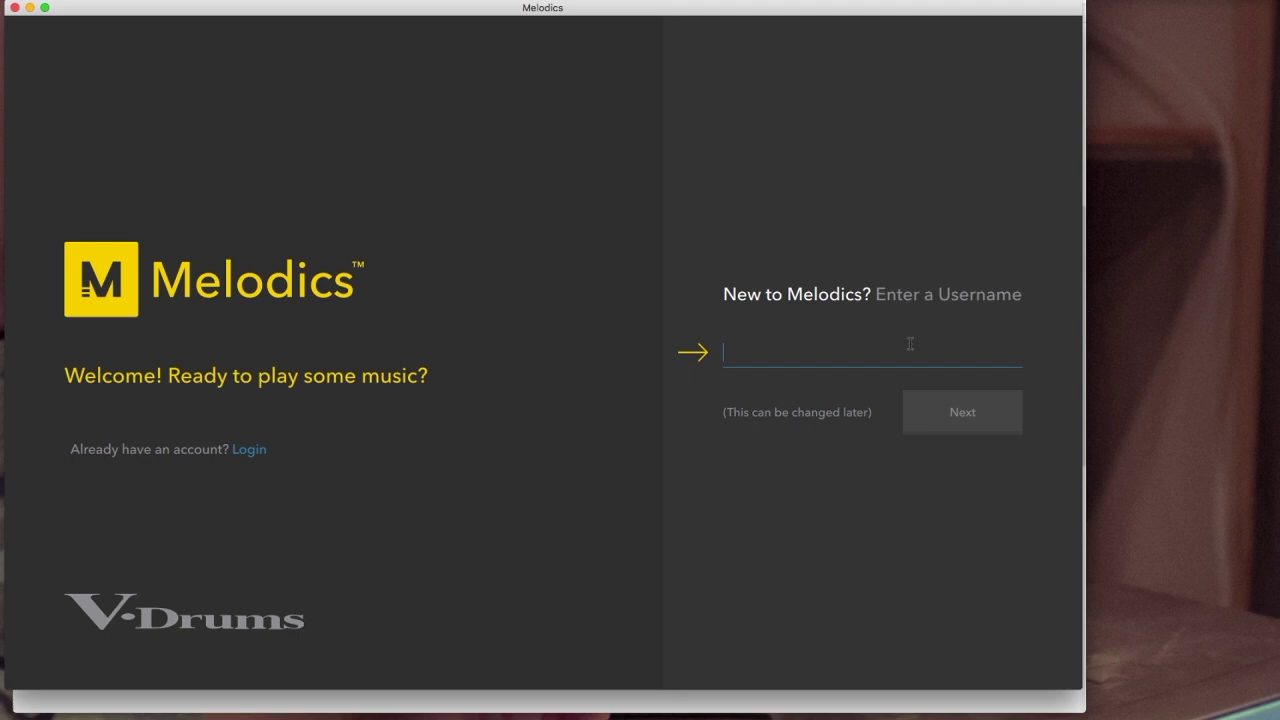
{"action": "type", "text": "Lud"}
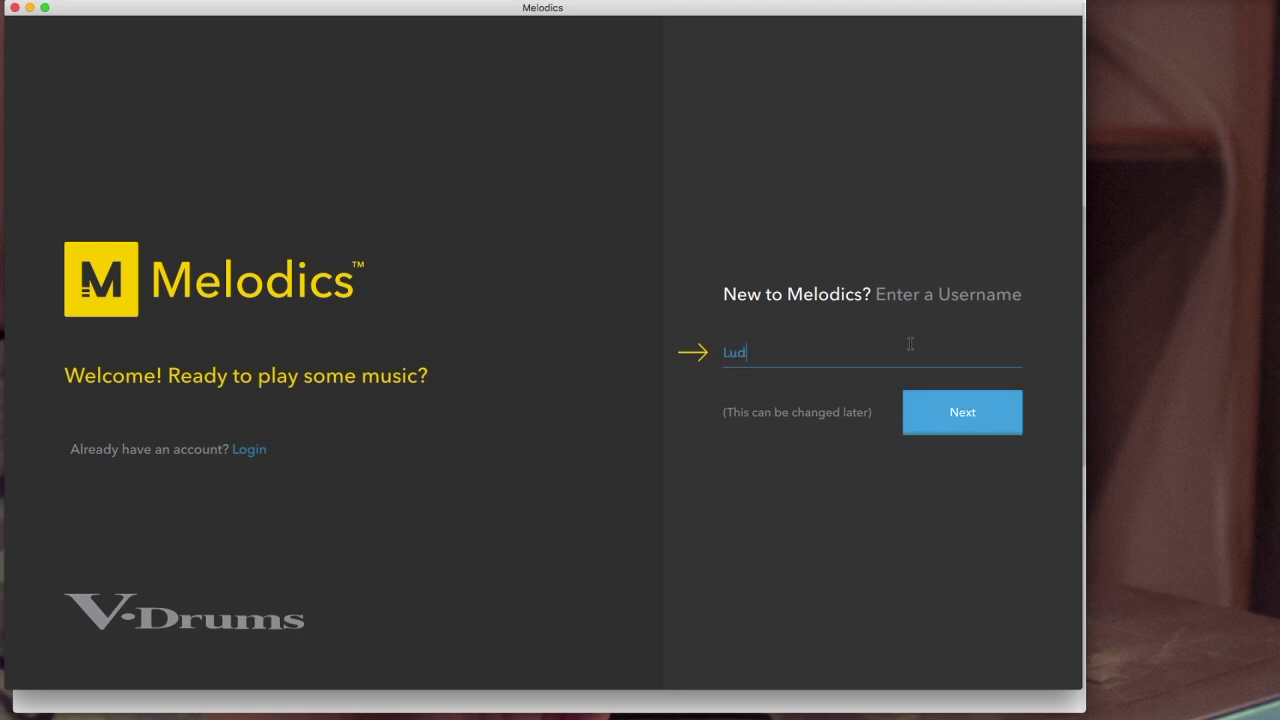
{"action": "type", "text": "wigBeatTheOven"}
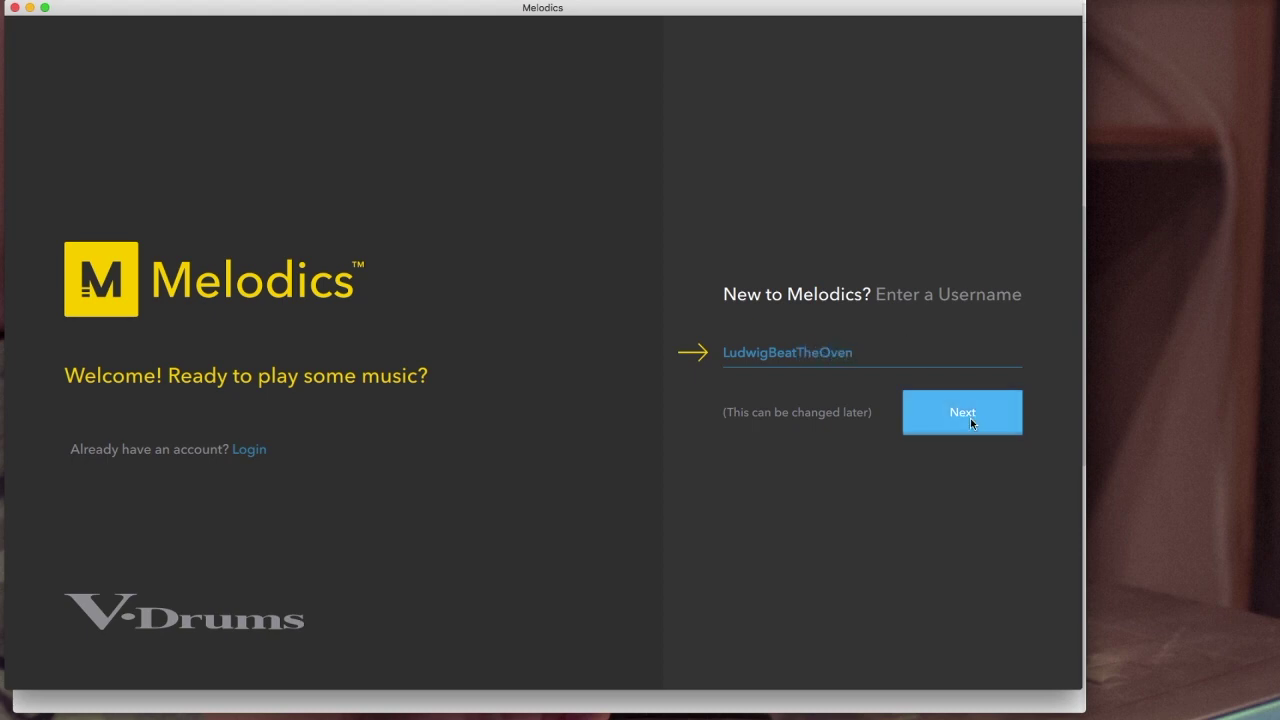
Step: Submit the username and choose 'Start with Drums' to learn electronic drums
{"action": "left_click", "coordinate": [970, 418]}
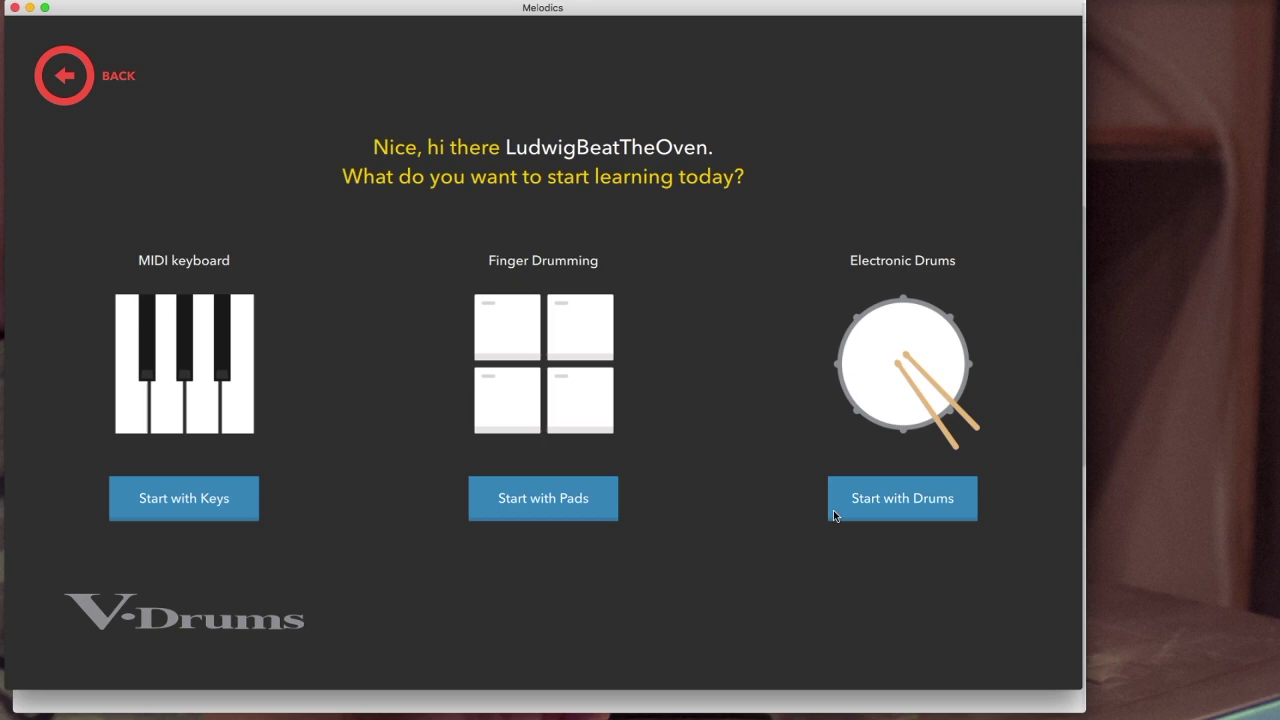
{"action": "left_click", "coordinate": [904, 506]}
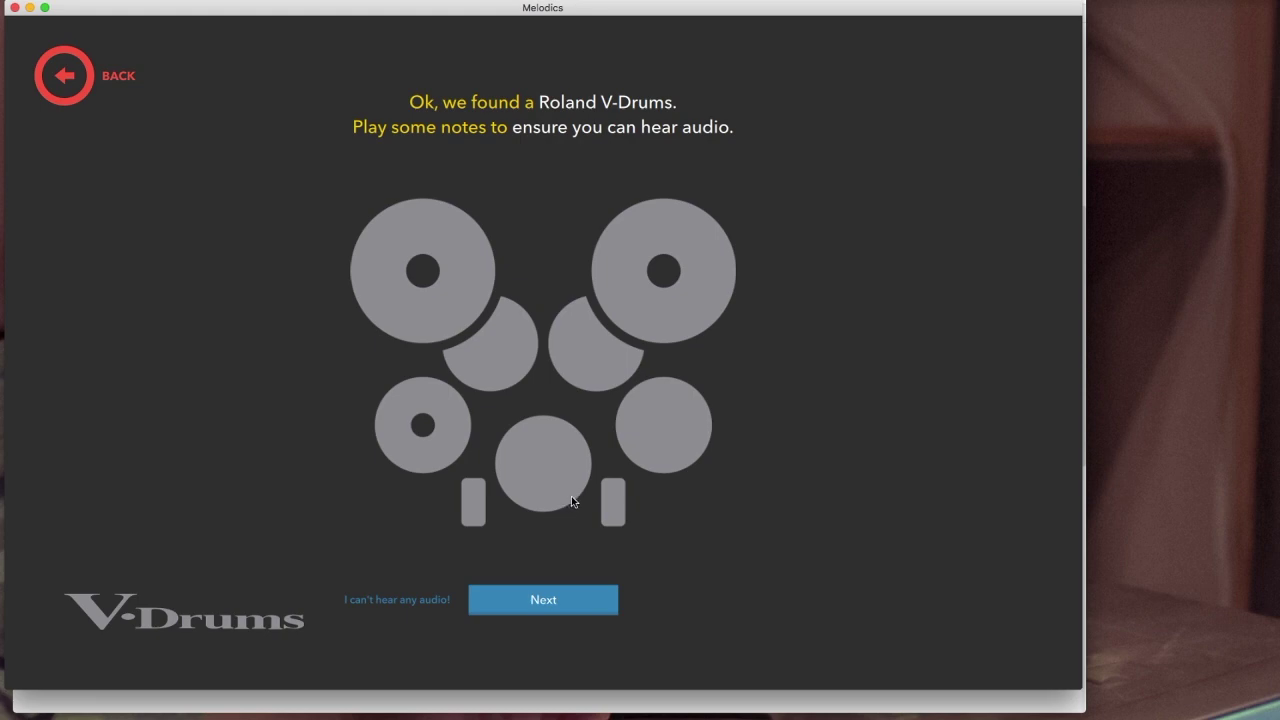
Step: Continue past the drum audio test, enter the account e-mail and password, and submit
{"action": "left_click", "coordinate": [543, 600]}
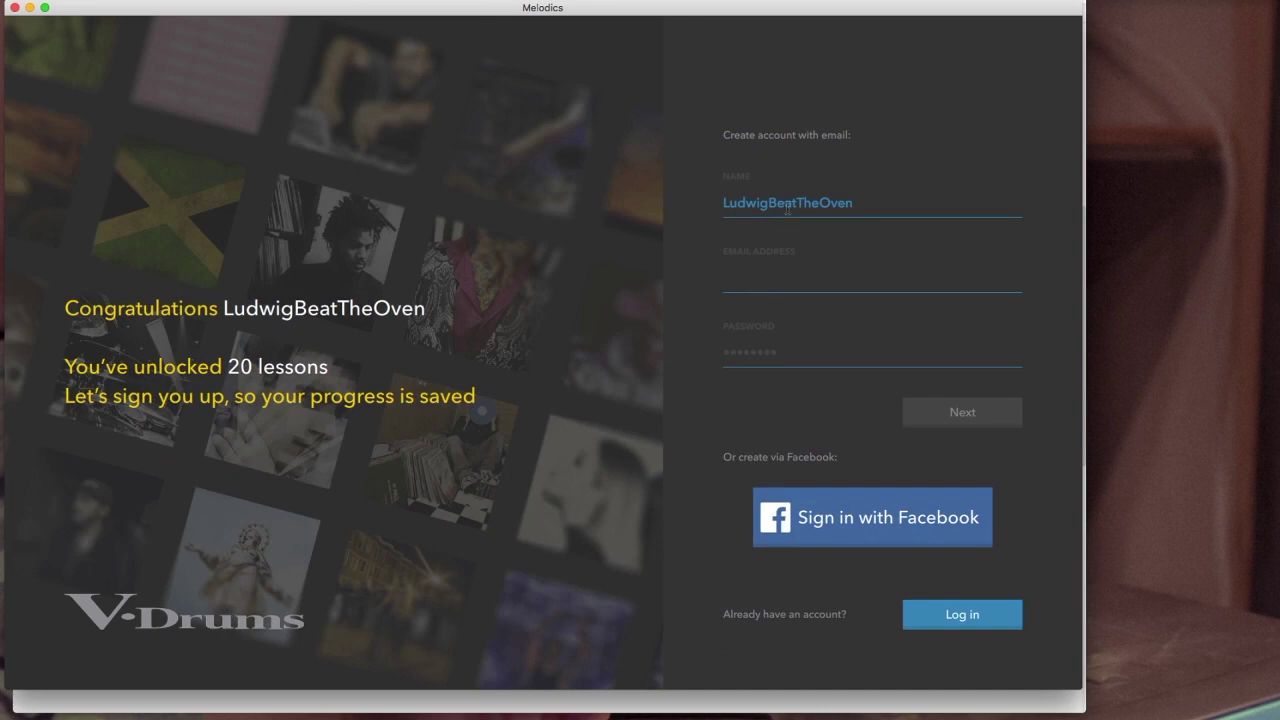
{"action": "key", "text": "Tab"}
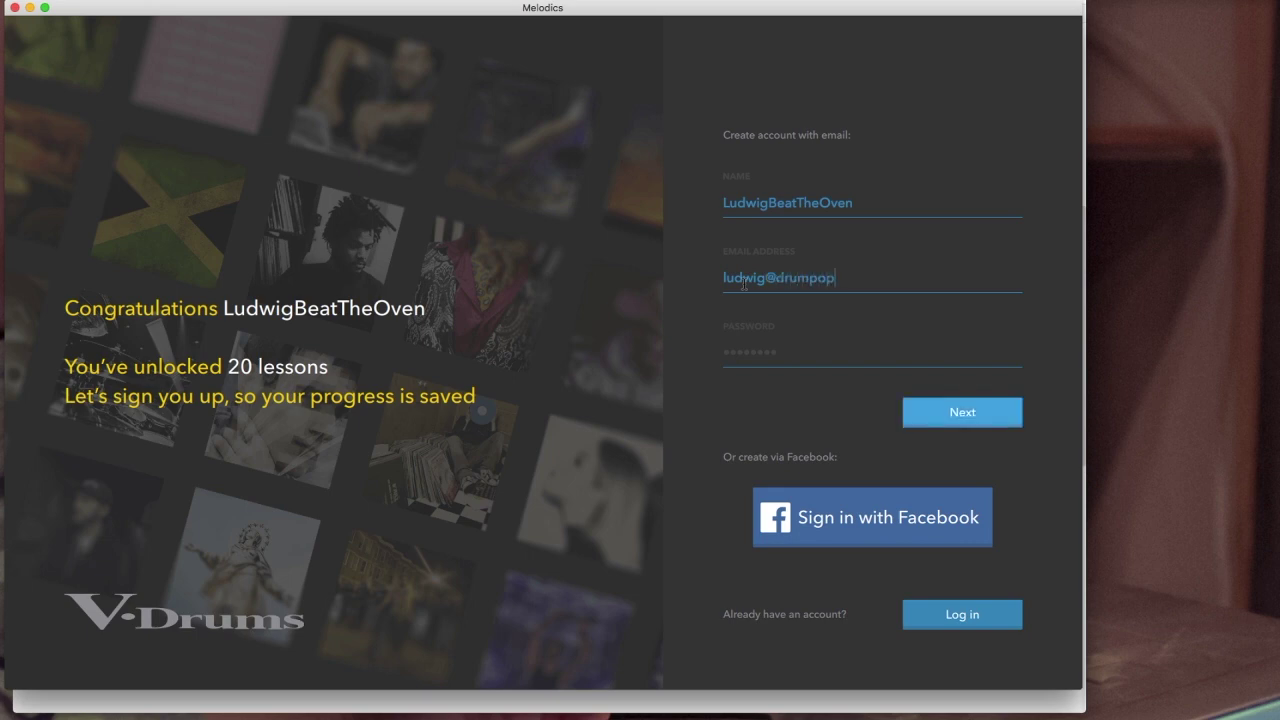
{"action": "key", "text": "Tab"}
{"action": "type", "text": "•••••••••"}
{"action": "left_click", "coordinate": [979, 416]}
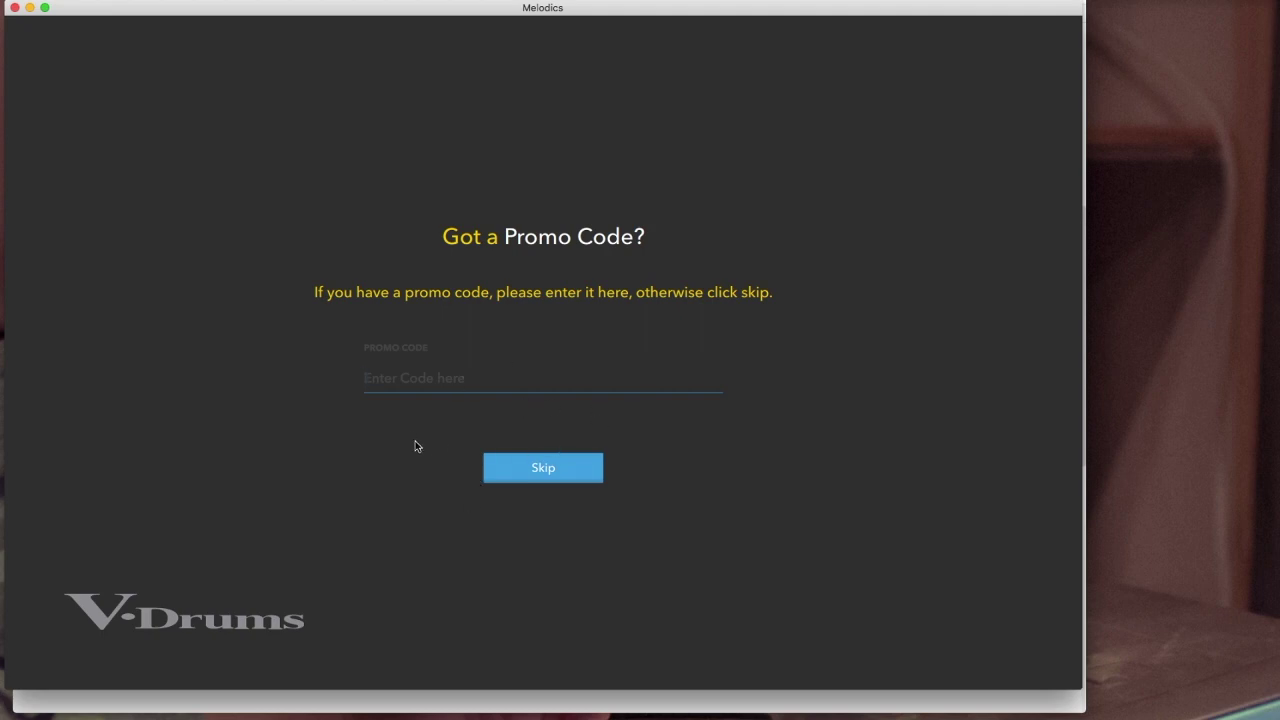
Step: Skip the promo code offer, leaving the code field empty
{"action": "left_click", "coordinate": [543, 468]}
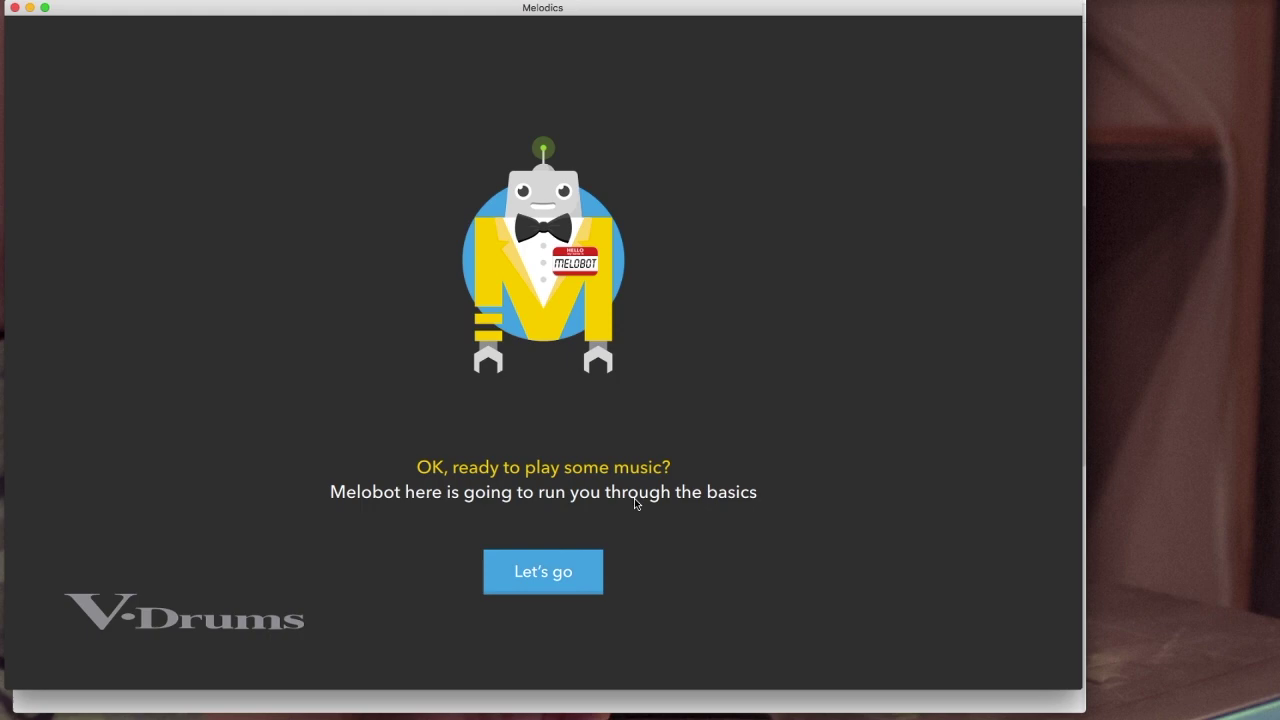
Step: Start Melobot's introduction and answer the drum experience question with 'I can hold down a basic beat'
{"action": "left_click", "coordinate": [556, 573]}
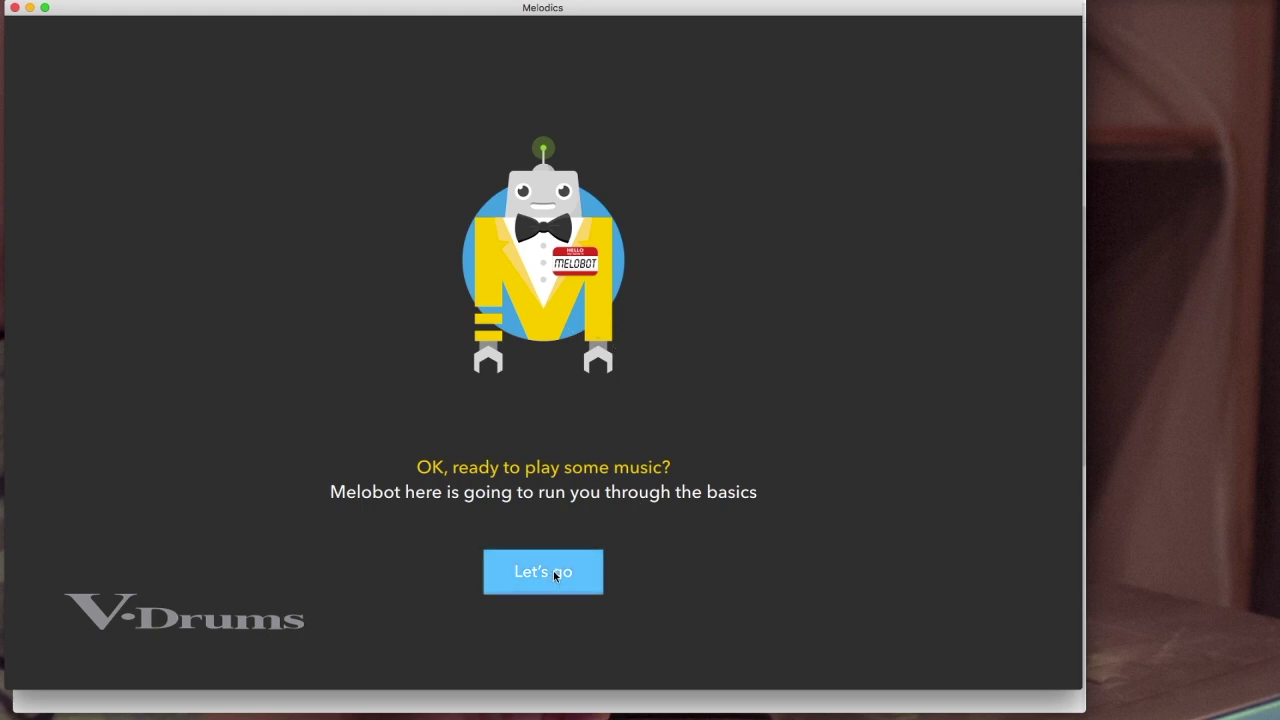
{"action": "left_click", "coordinate": [389, 315]}
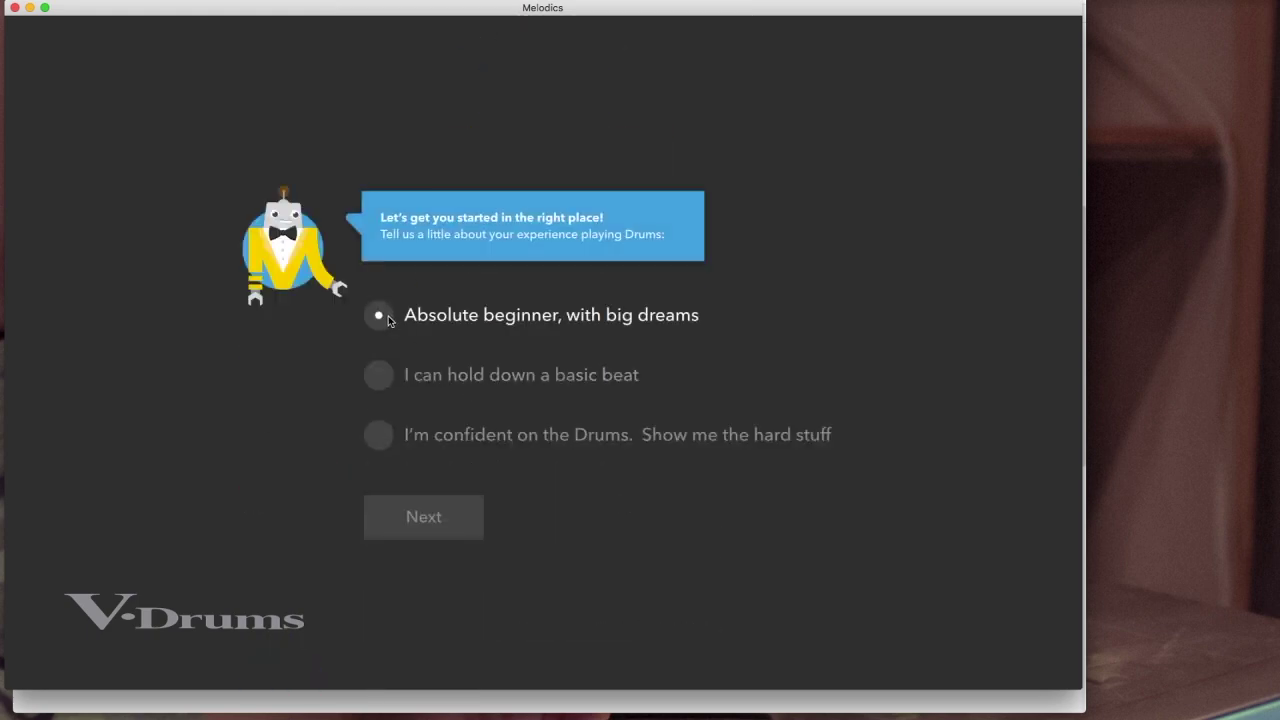
{"action": "left_click", "coordinate": [385, 378]}
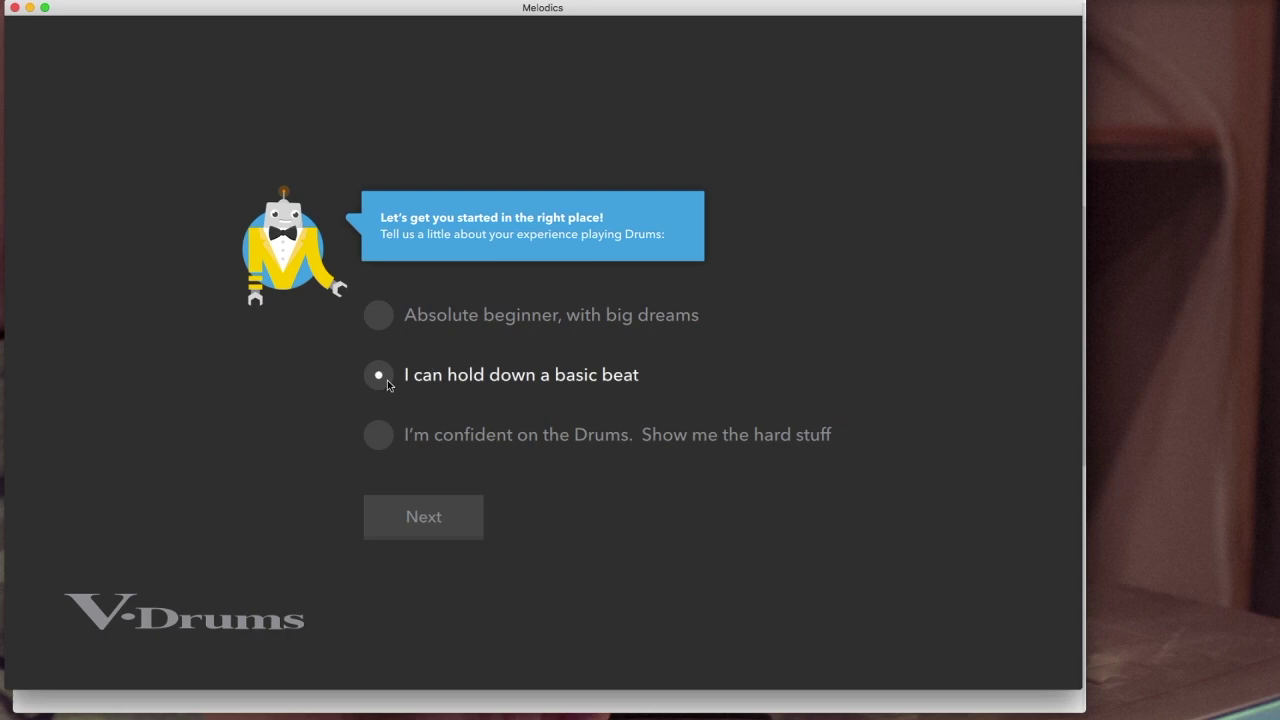
{"action": "left_click", "coordinate": [389, 433]}
{"action": "left_click", "coordinate": [399, 380]}
{"action": "left_click", "coordinate": [383, 379]}
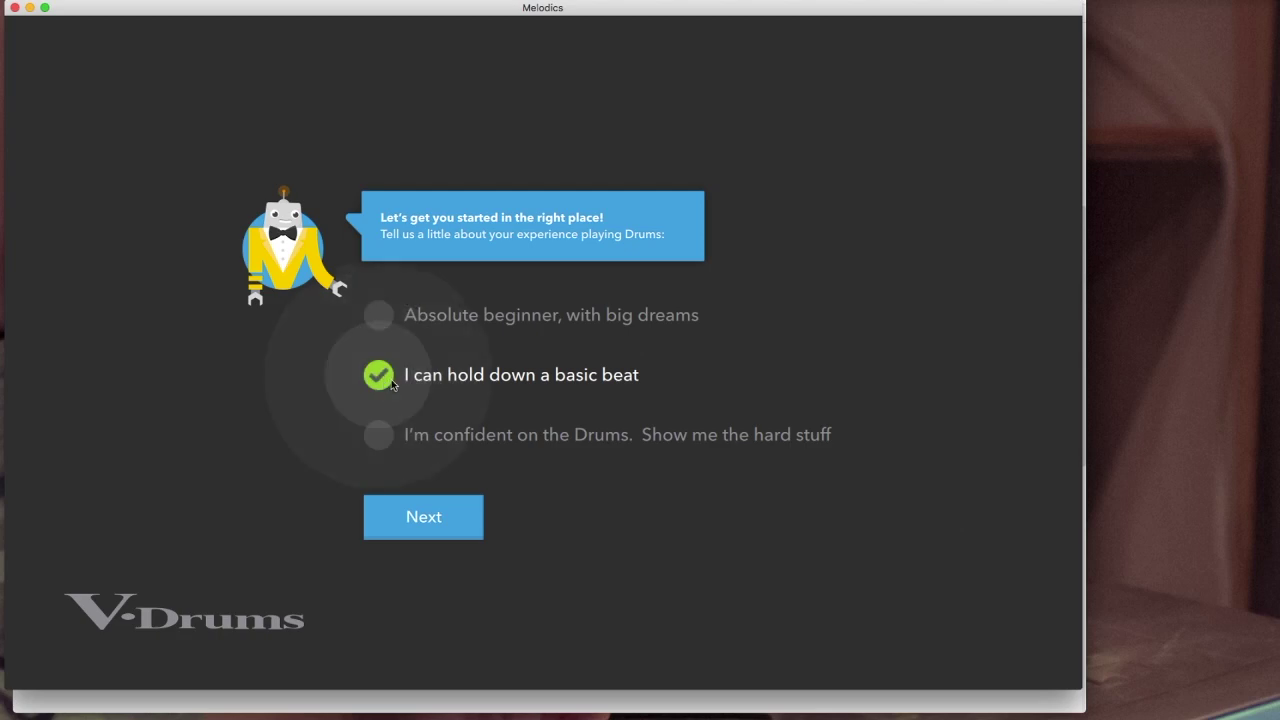
{"action": "left_click", "coordinate": [432, 530]}
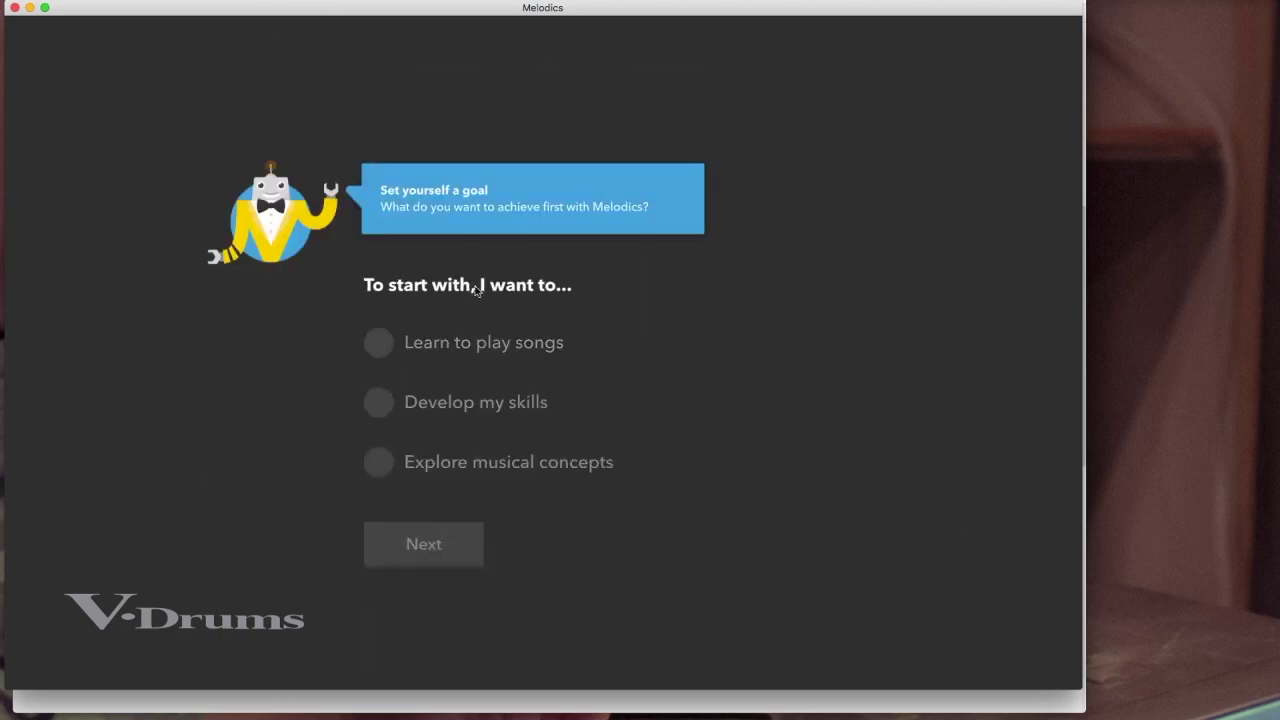
Step: Choose 'Learn to play songs' as the goal and start the recommended Rock Beats Scissors course
{"action": "left_click", "coordinate": [376, 340]}
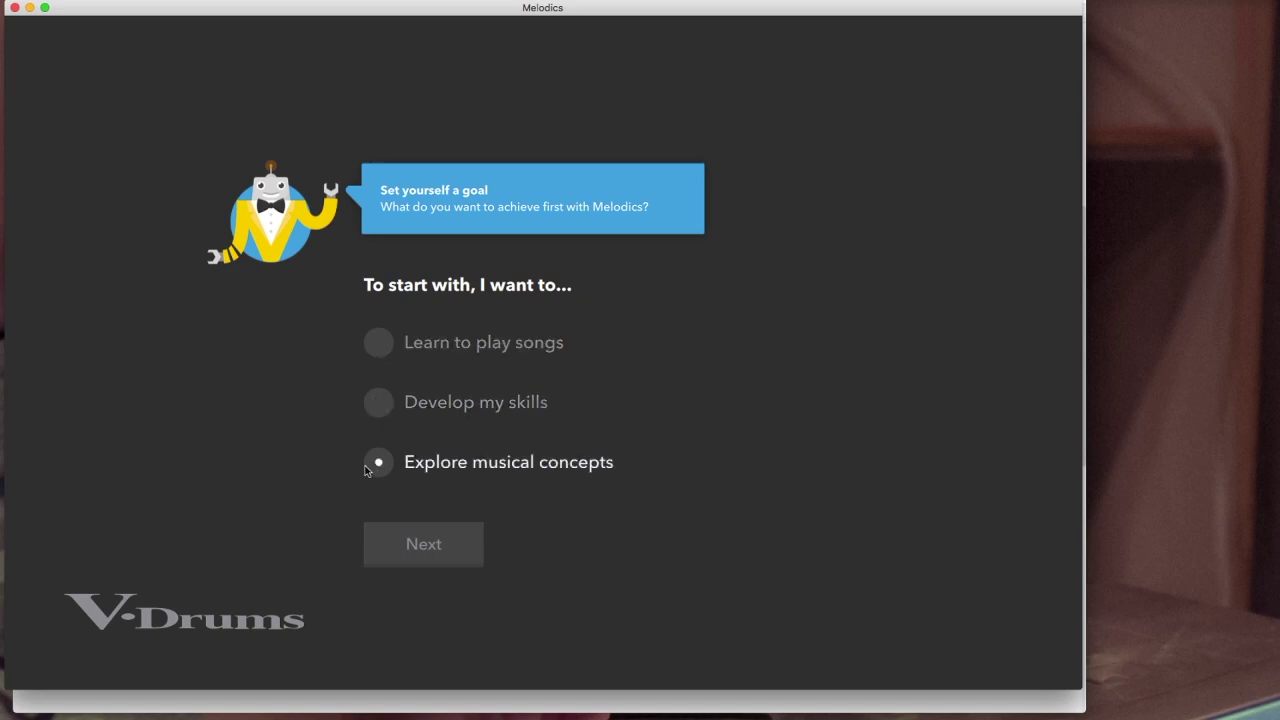
{"action": "left_click", "coordinate": [377, 342]}
{"action": "left_click", "coordinate": [429, 543]}
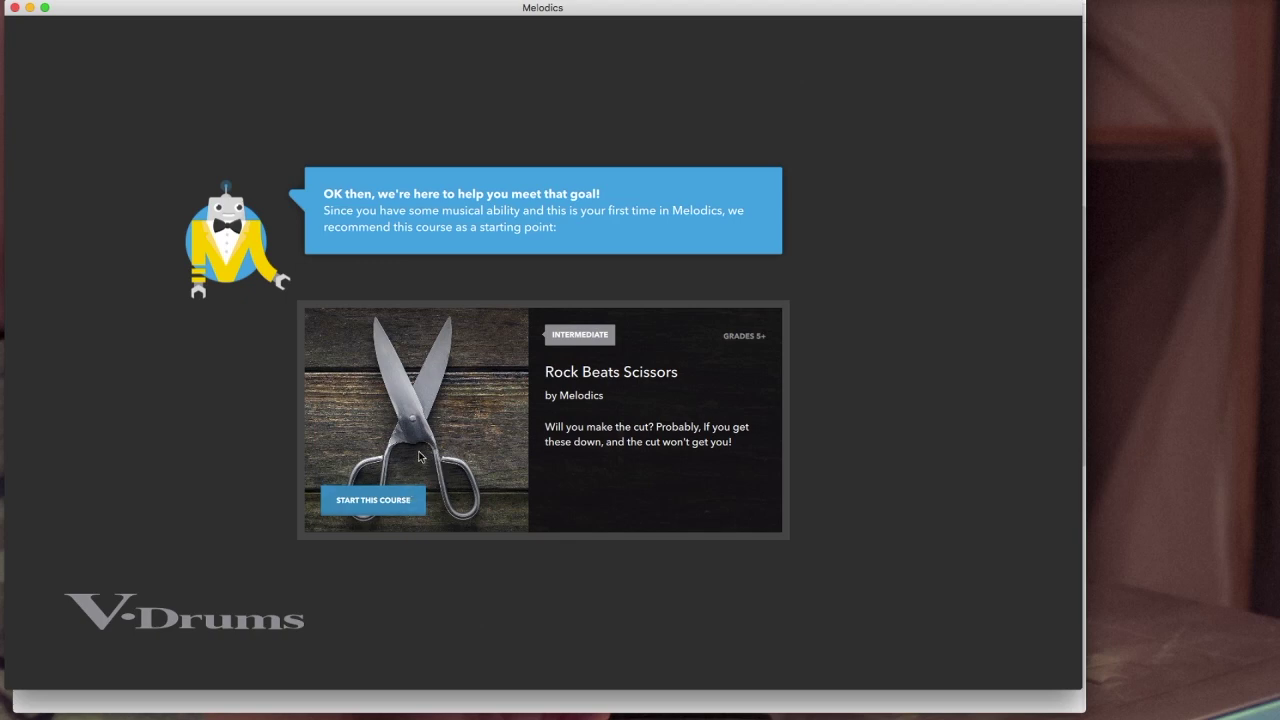
{"action": "left_click", "coordinate": [402, 499]}
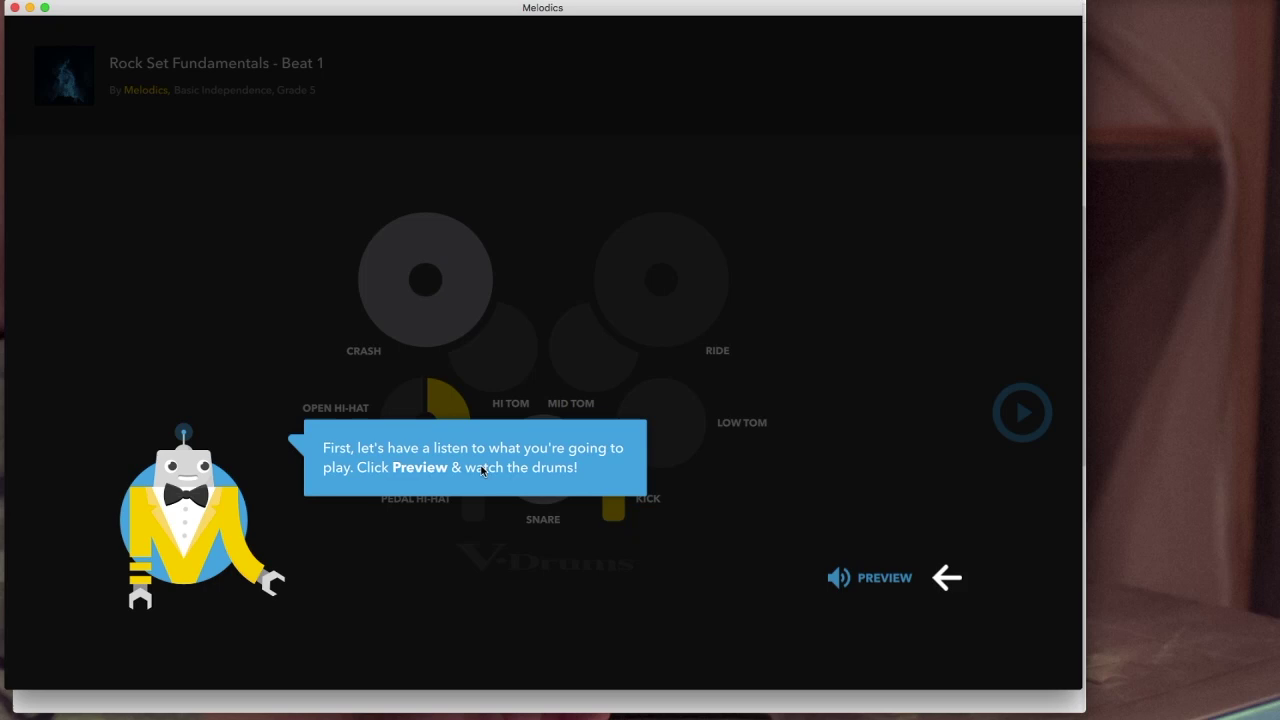
Step: Play and then stop the drum-part preview of Rock Set Fundamentals - Beat 1
{"action": "left_click", "coordinate": [880, 579]}
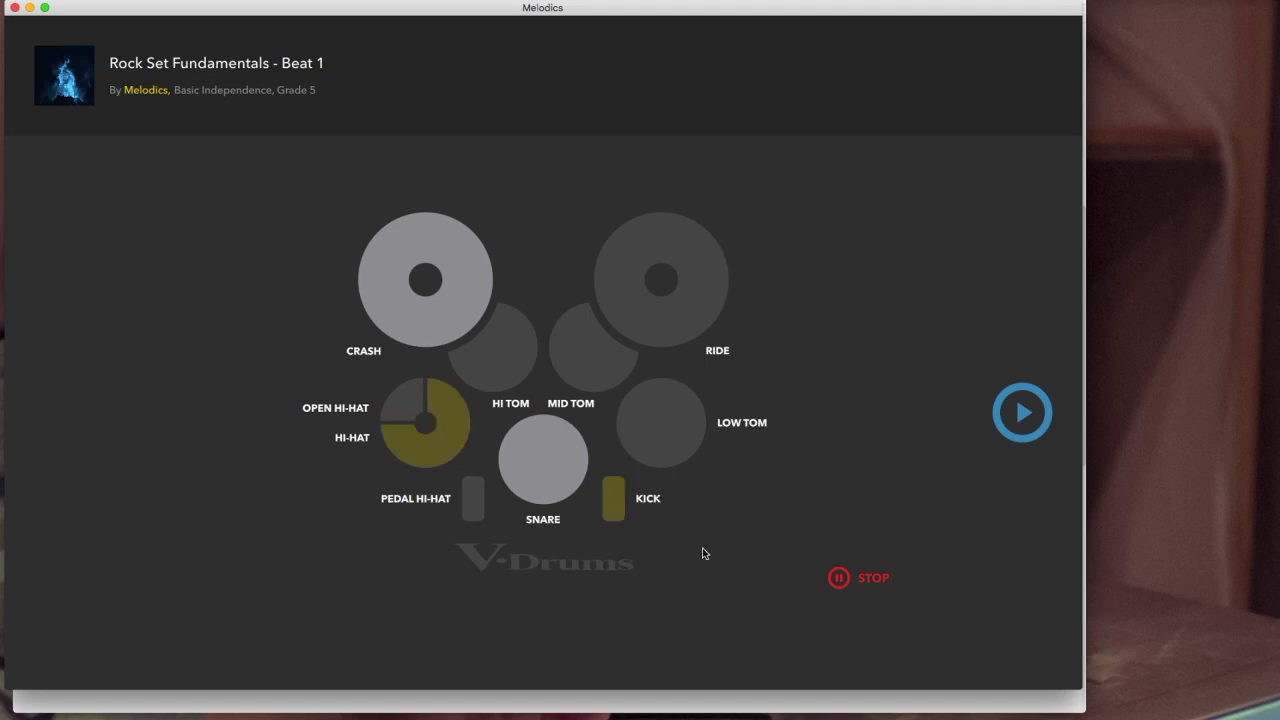
{"action": "left_click", "coordinate": [842, 580]}
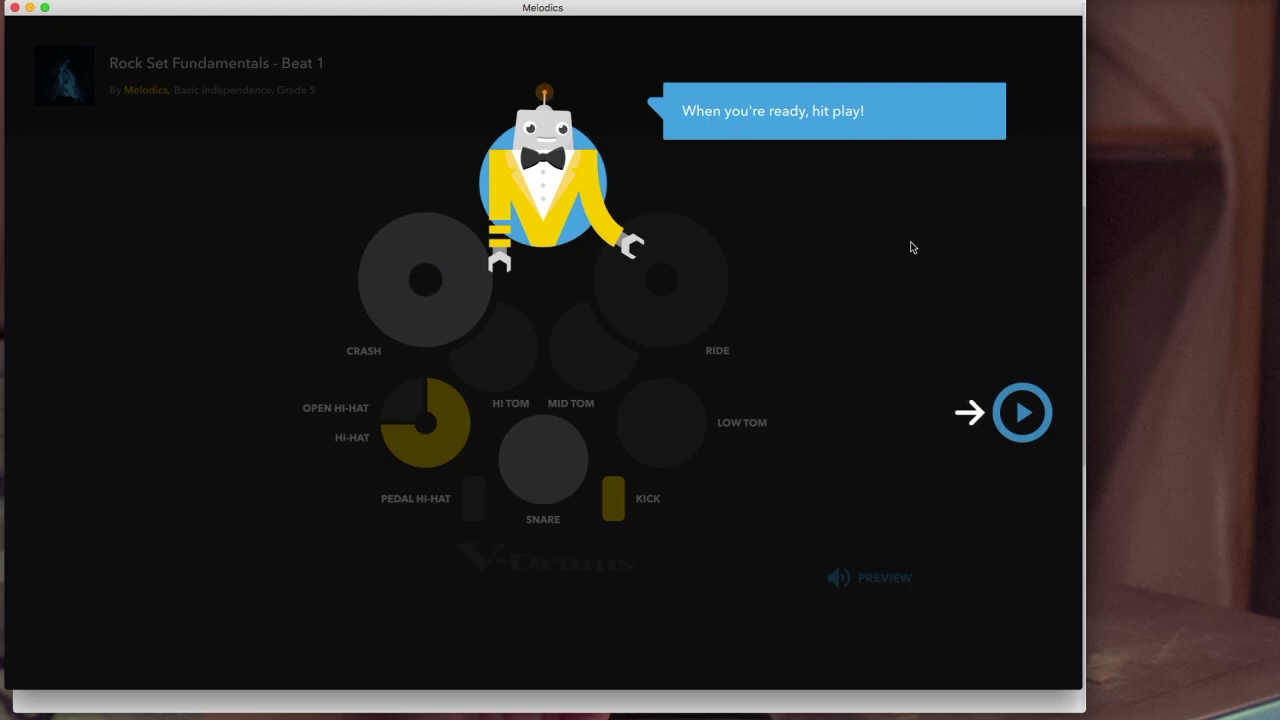
Step: Play along with Rock Set Fundamentals - Beat 1 on the V-Drums, pausing and restarting it once
{"action": "left_click", "coordinate": [1024, 414]}
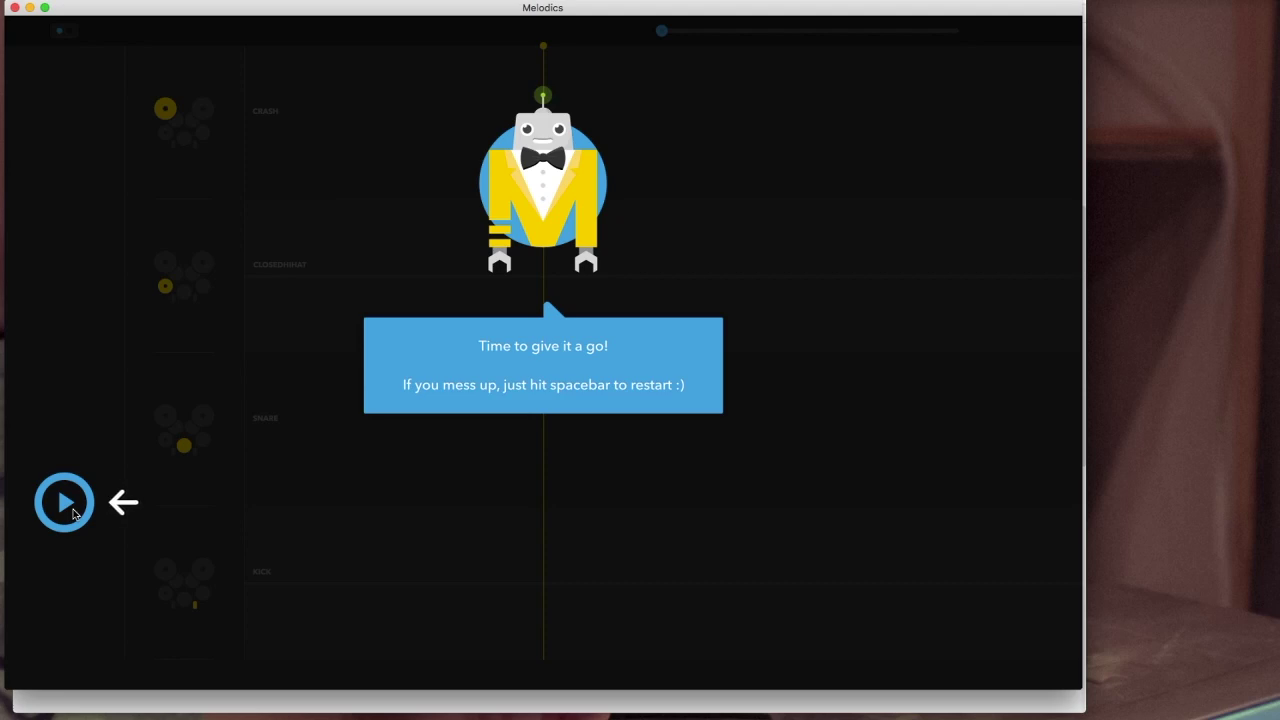
{"action": "left_click", "coordinate": [68, 510]}
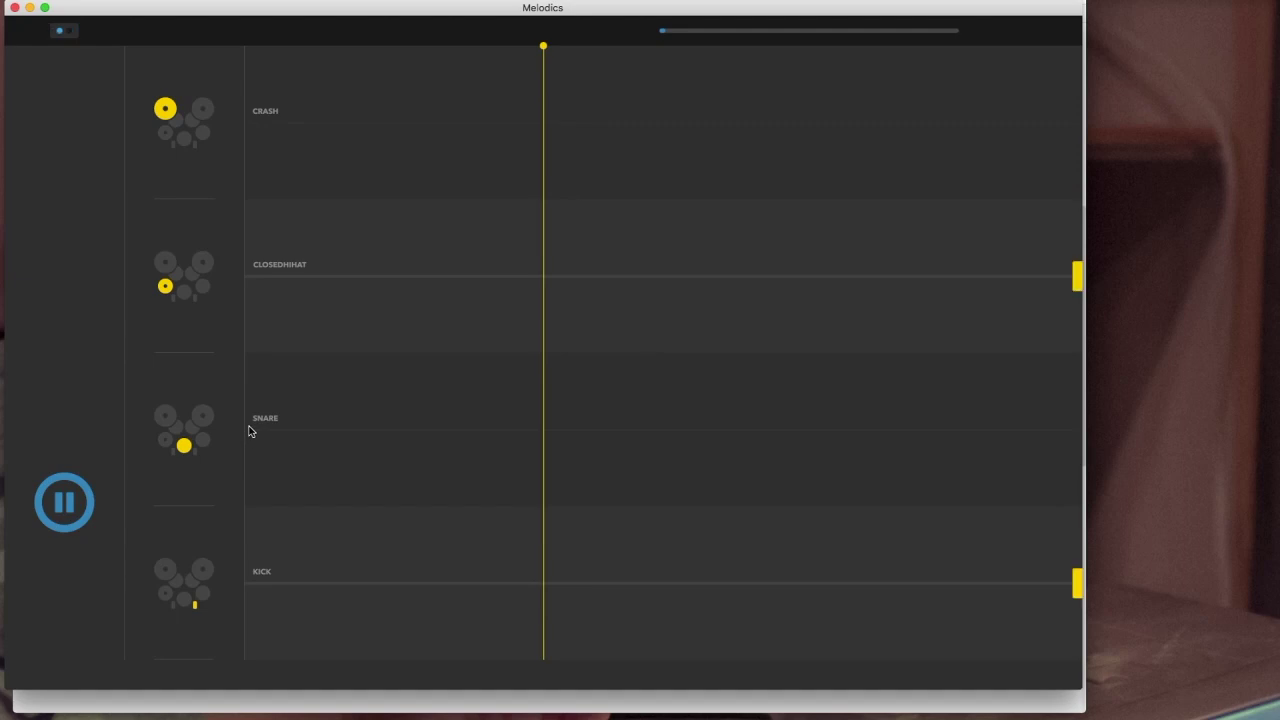
{"action": "left_click", "coordinate": [65, 502]}
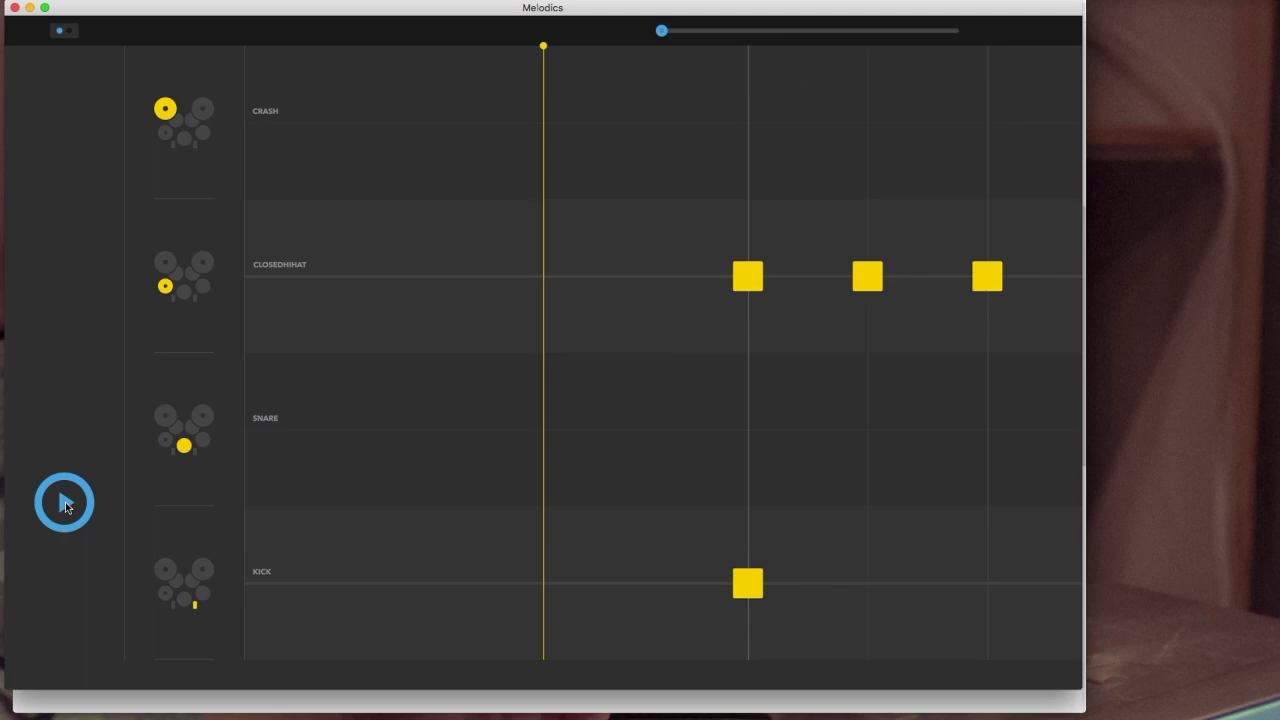
{"action": "left_click", "coordinate": [65, 502]}
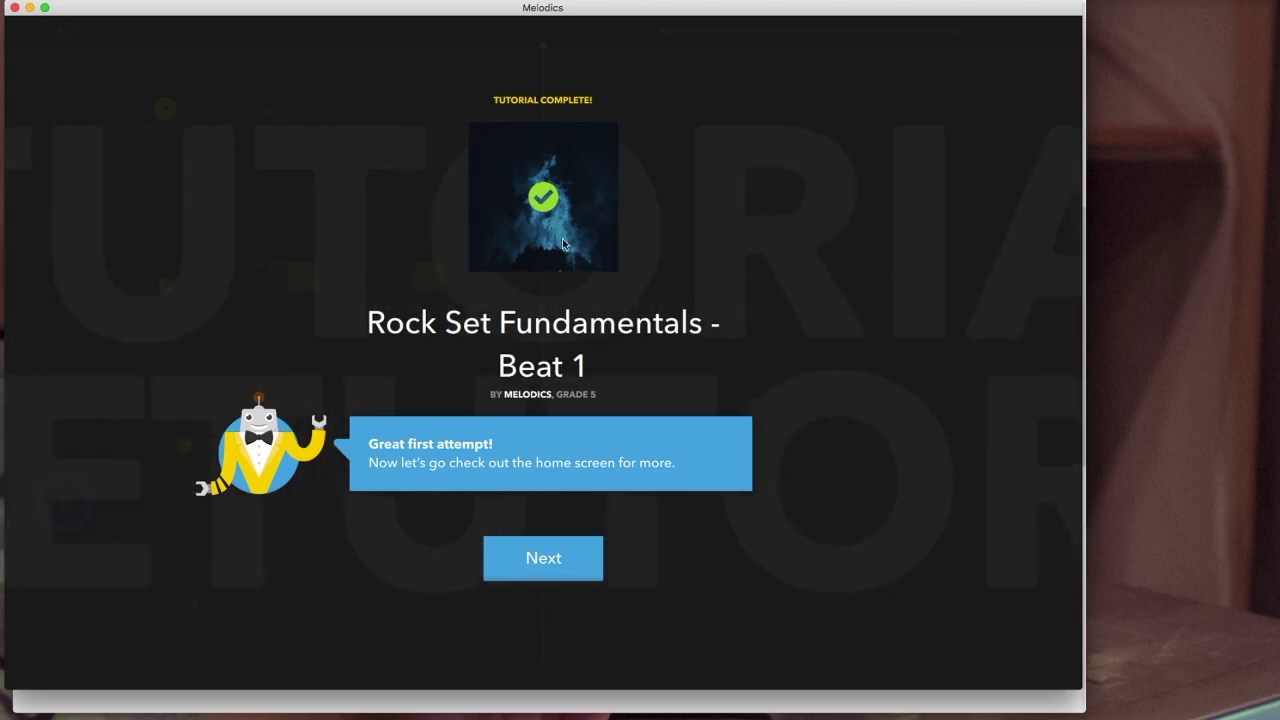
Step: Leave the completed tutorial for the Melodics home screen
{"action": "left_click", "coordinate": [555, 560]}
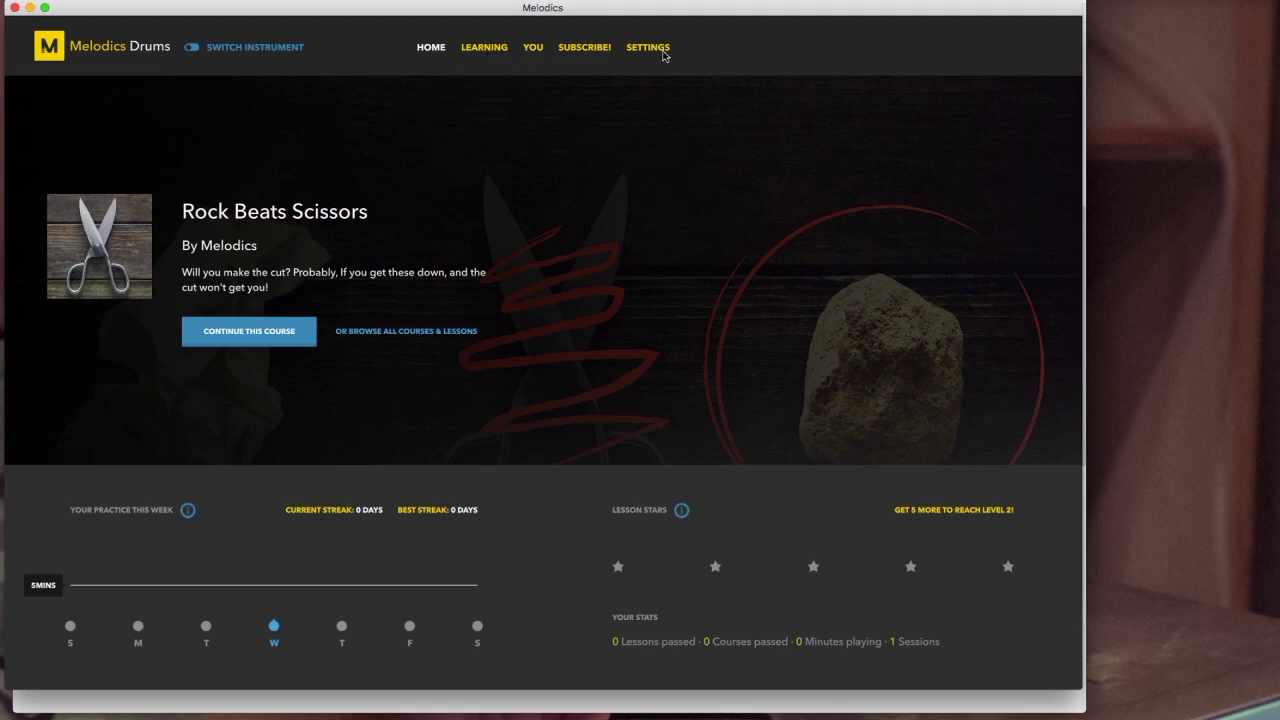
Step: Open 'Or browse all courses & lessons' and scroll through the Lessons grid
{"action": "left_click", "coordinate": [406, 334]}
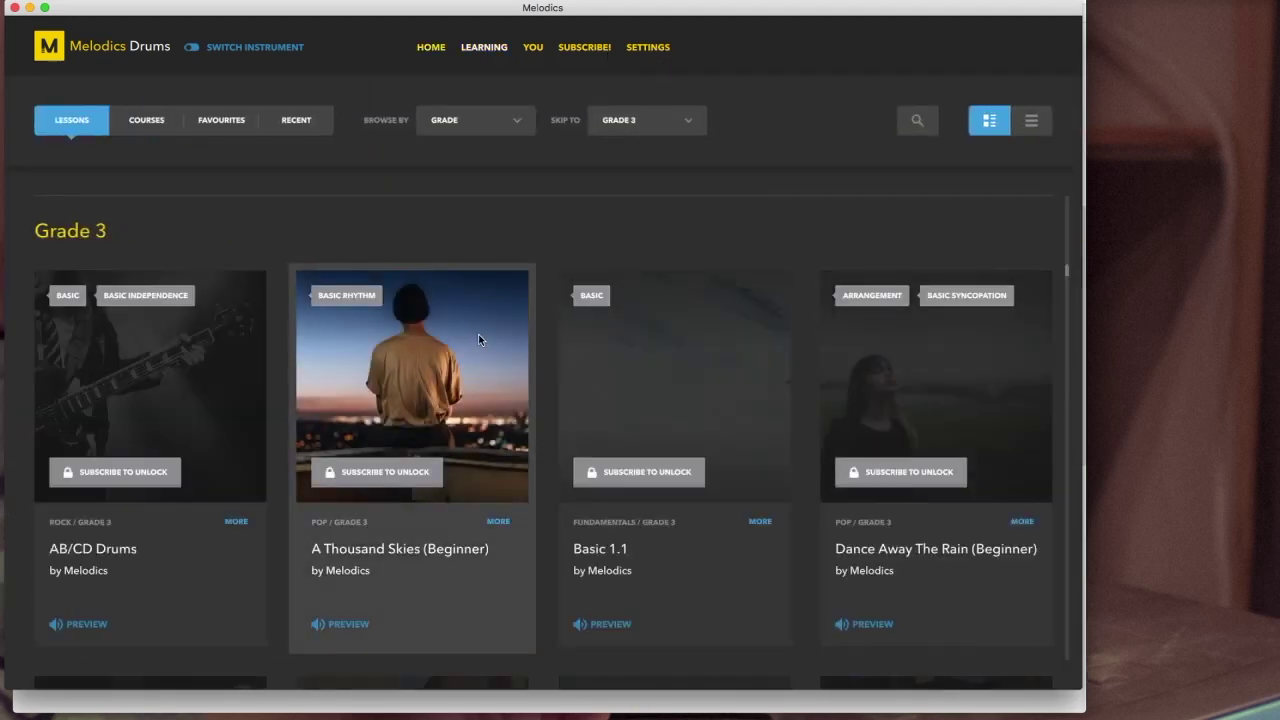
{"action": "scroll", "coordinate": [465, 336], "scroll_direction": "down", "scroll_amount": 2}
{"action": "scroll", "coordinate": [467, 346], "scroll_direction": "down", "scroll_amount": 10}
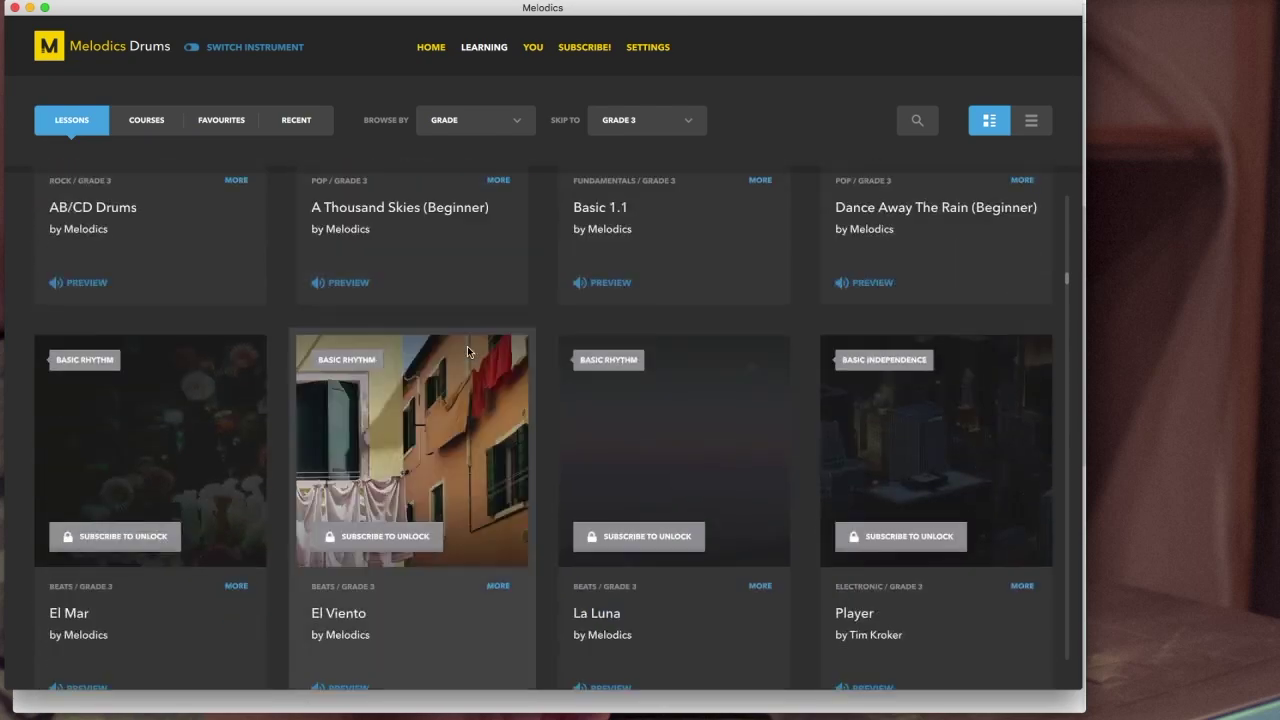
{"action": "scroll", "coordinate": [727, 404], "scroll_direction": "down", "scroll_amount": 5}
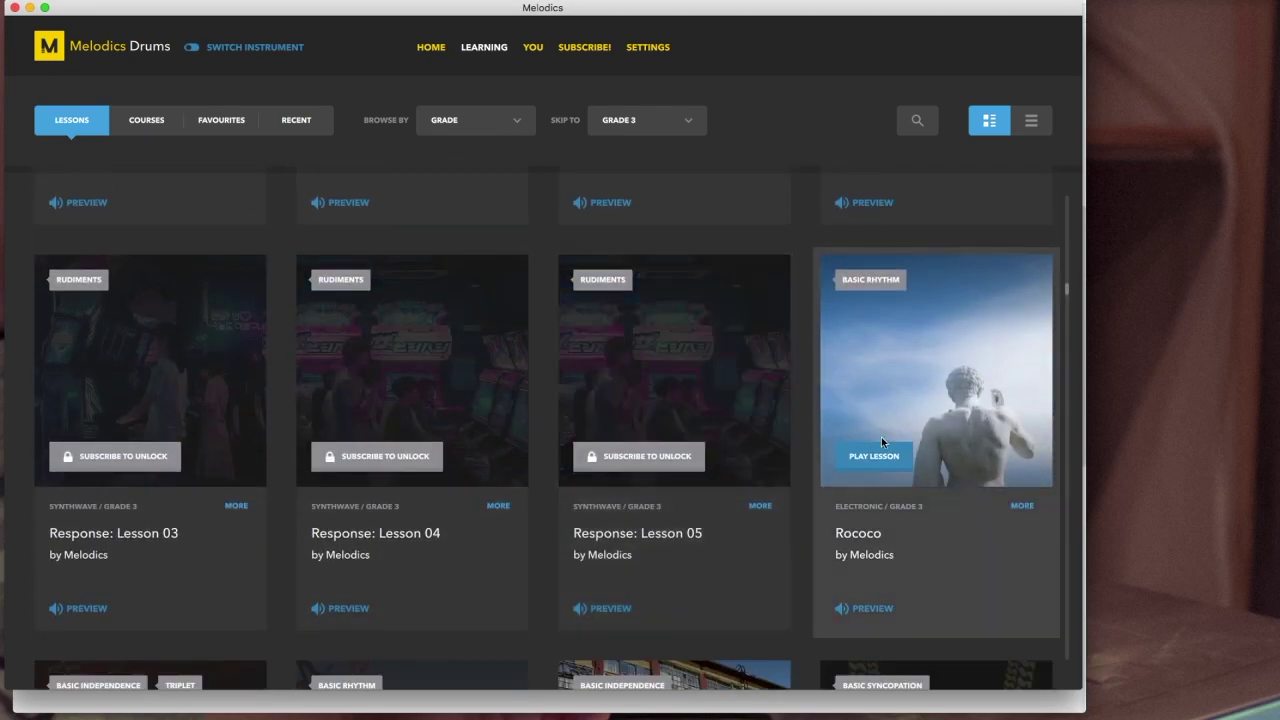
{"action": "scroll", "coordinate": [684, 440], "scroll_direction": "down", "scroll_amount": 3}
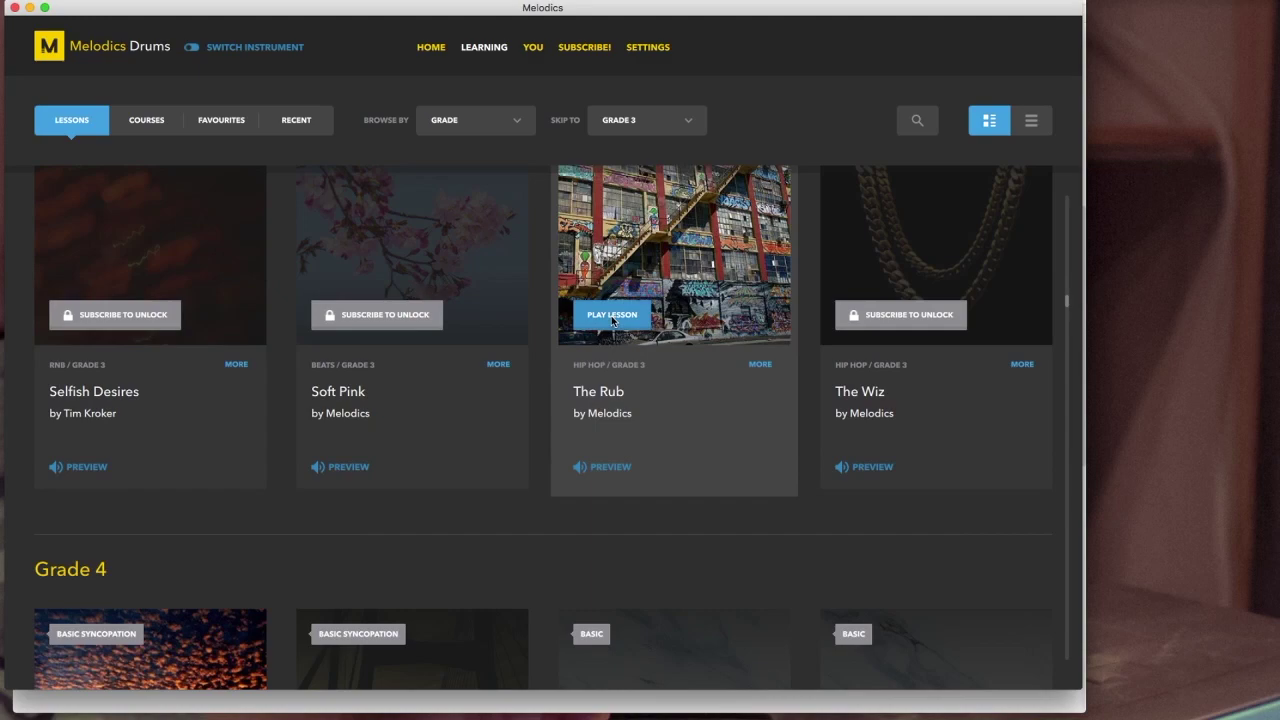
{"action": "scroll", "coordinate": [608, 322], "scroll_direction": "down", "scroll_amount": 8}
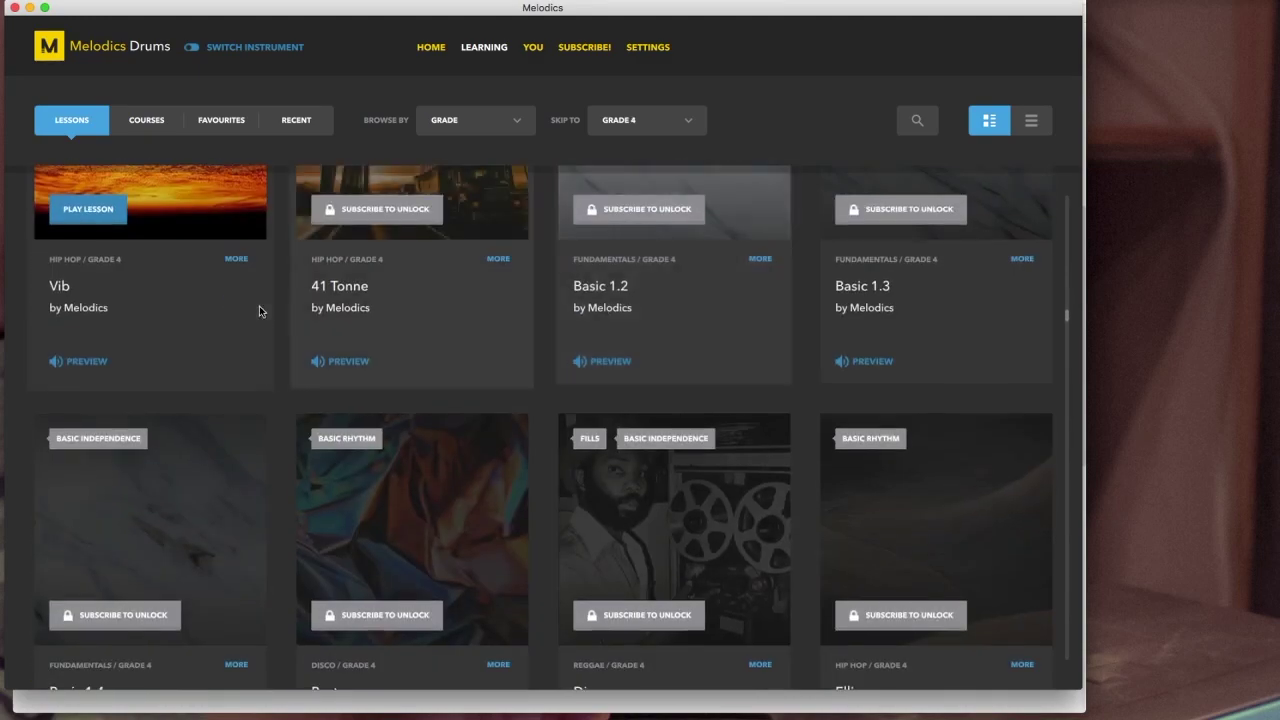
{"action": "scroll", "coordinate": [131, 315], "scroll_direction": "up", "scroll_amount": 2}
{"action": "scroll", "coordinate": [172, 346], "scroll_direction": "up", "scroll_amount": 20}
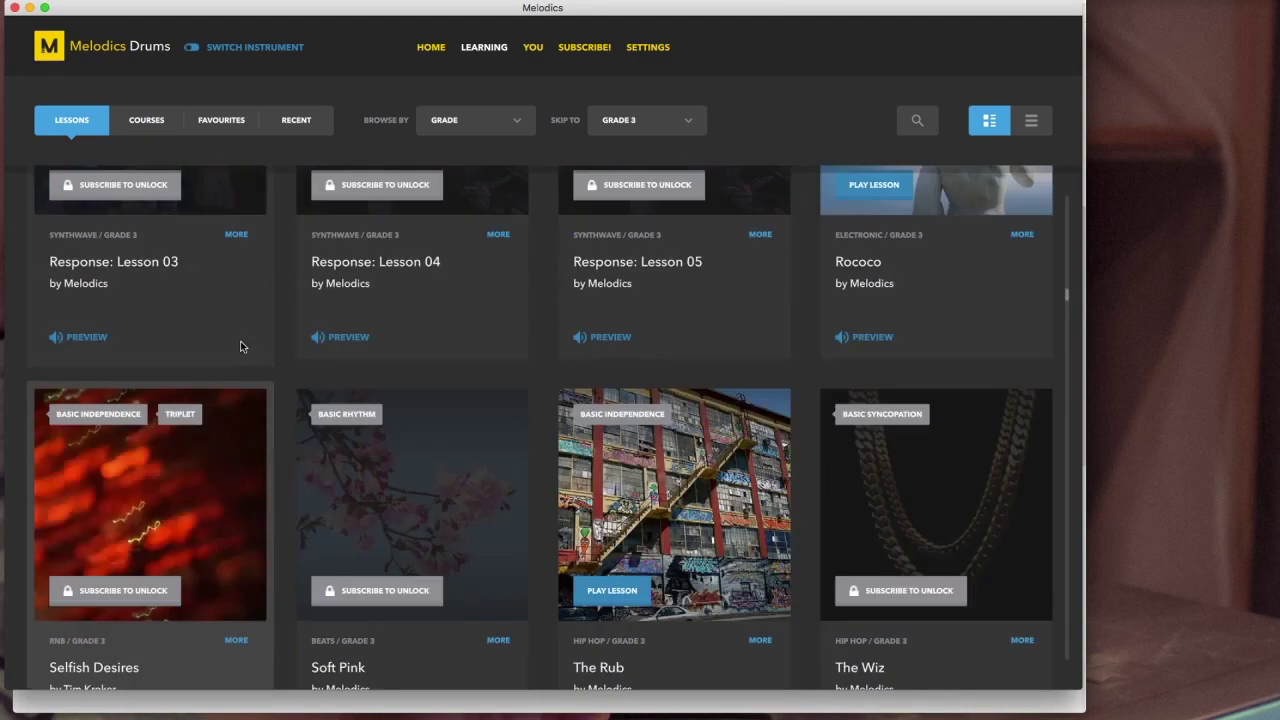
{"action": "scroll", "coordinate": [240, 347], "scroll_direction": "up", "scroll_amount": 20}
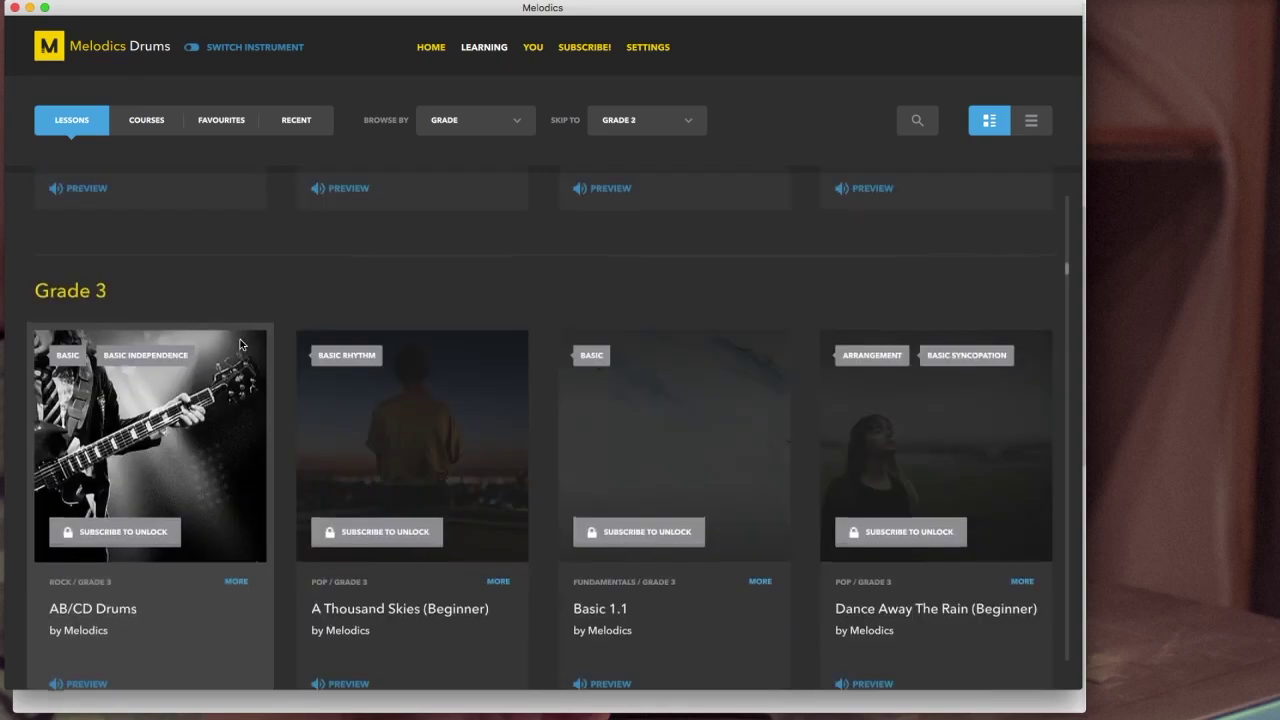
{"action": "scroll", "coordinate": [486, 380], "scroll_direction": "down", "scroll_amount": 9}
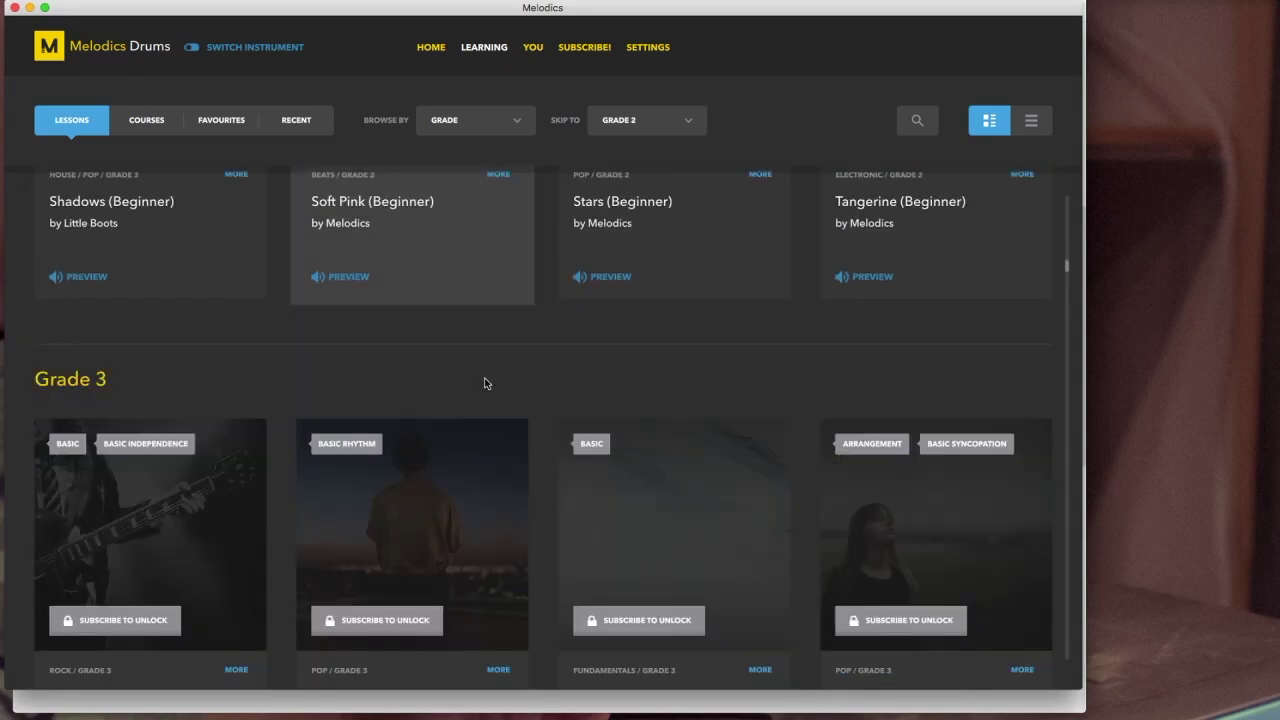
Step: Drag the library scrollbar down to the Grade 11 lessons, then back up to Grade 1
{"action": "left_click_drag", "start_coordinate": [1068, 270], "coordinate": [1061, 556]}
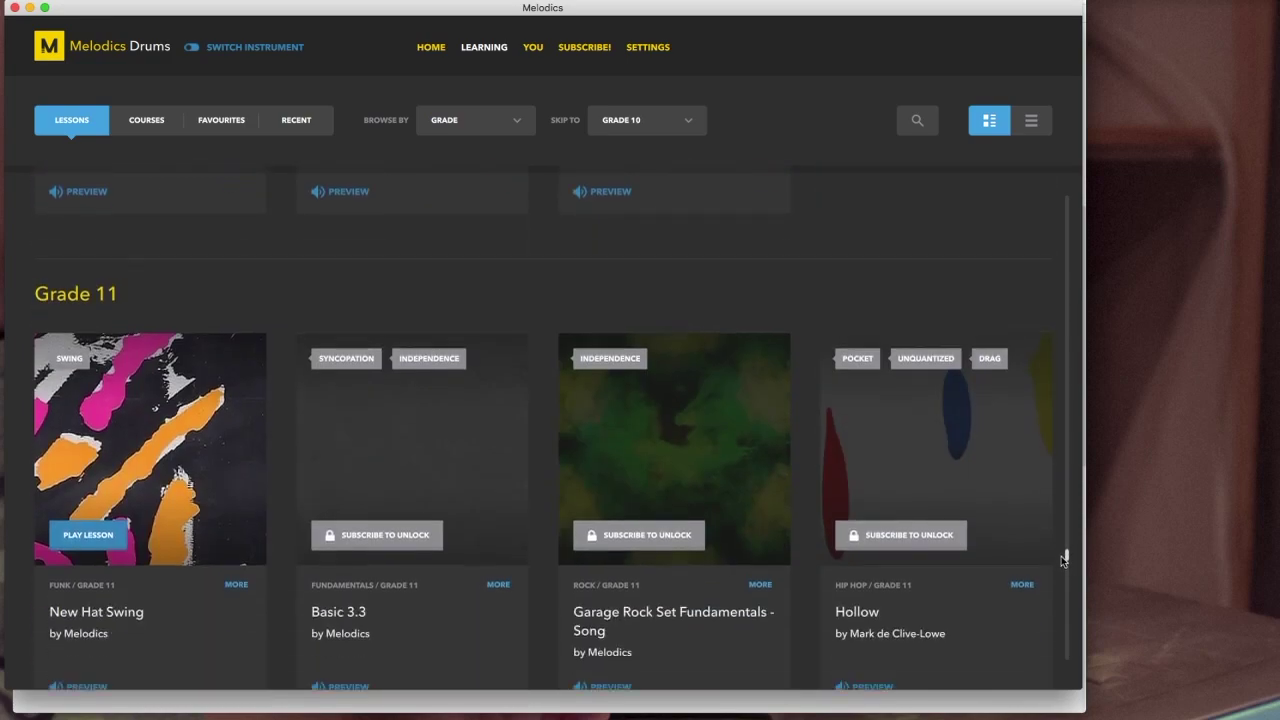
{"action": "scroll", "coordinate": [190, 480], "scroll_direction": "down", "scroll_amount": 1}
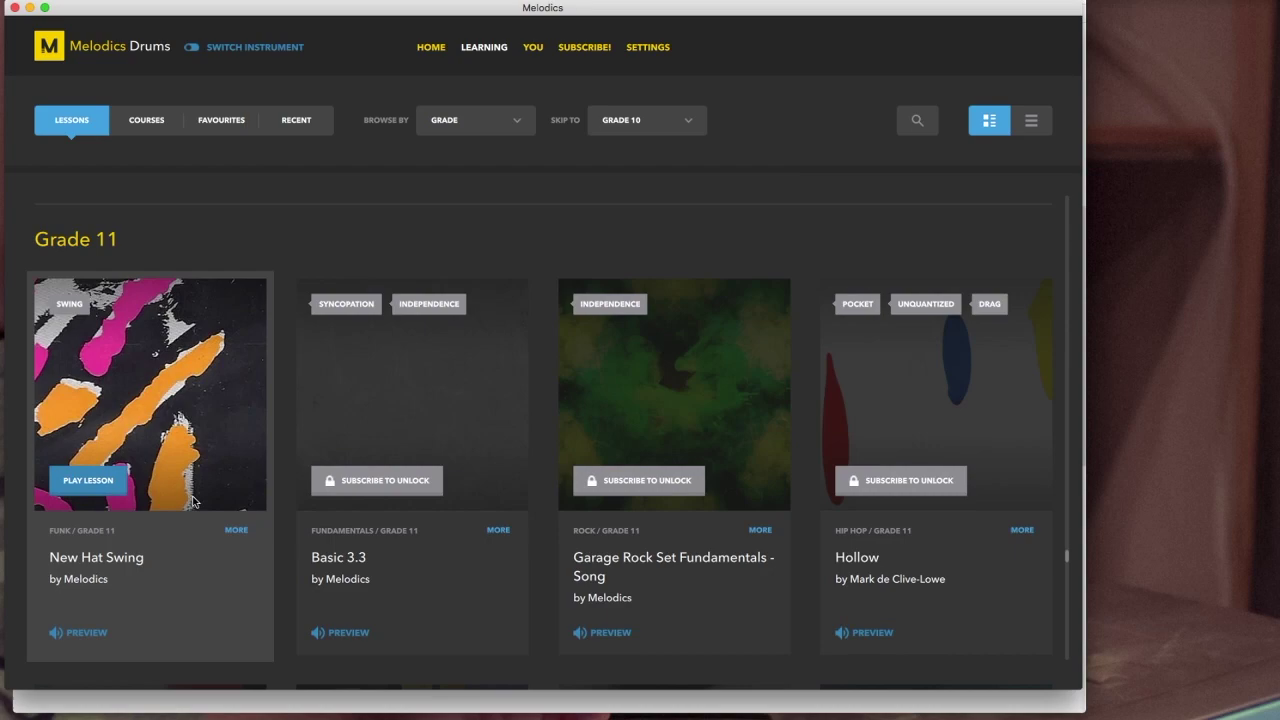
{"action": "scroll", "coordinate": [271, 549], "scroll_direction": "up", "scroll_amount": 10}
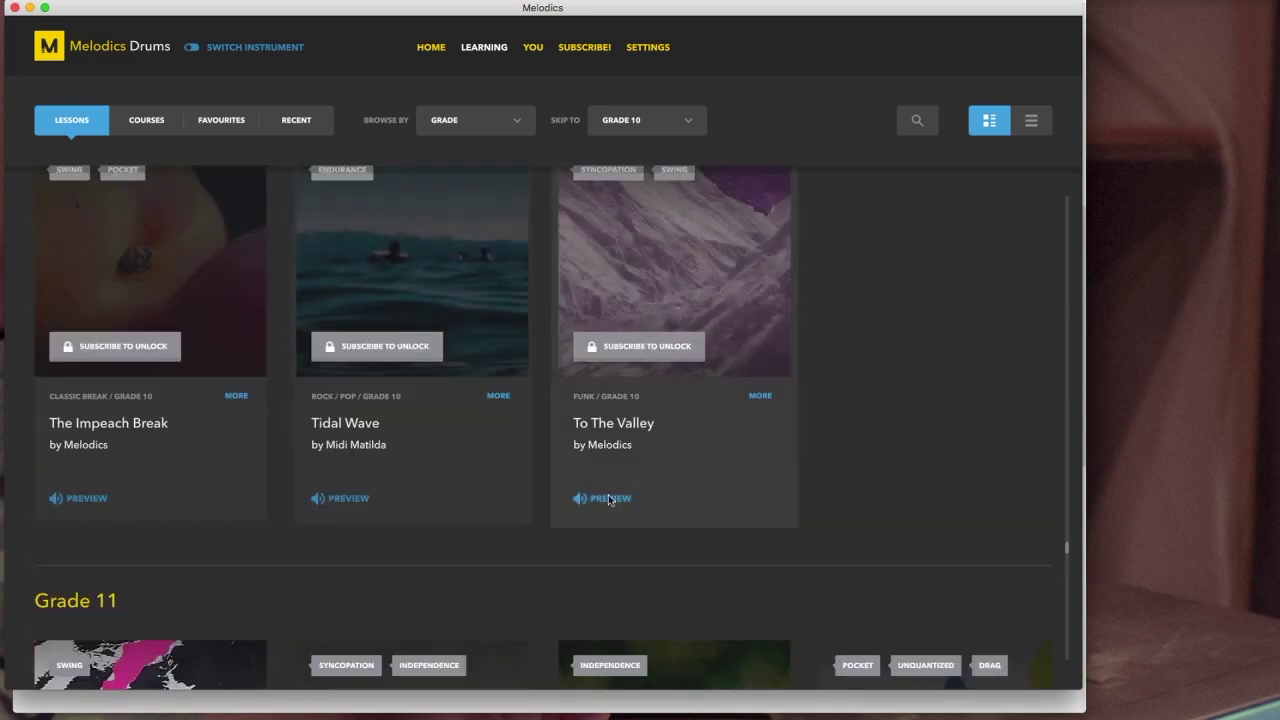
{"action": "scroll", "coordinate": [586, 494], "scroll_direction": "down", "scroll_amount": 2}
{"action": "left_click_drag", "start_coordinate": [1067, 552], "coordinate": [1049, 171]}
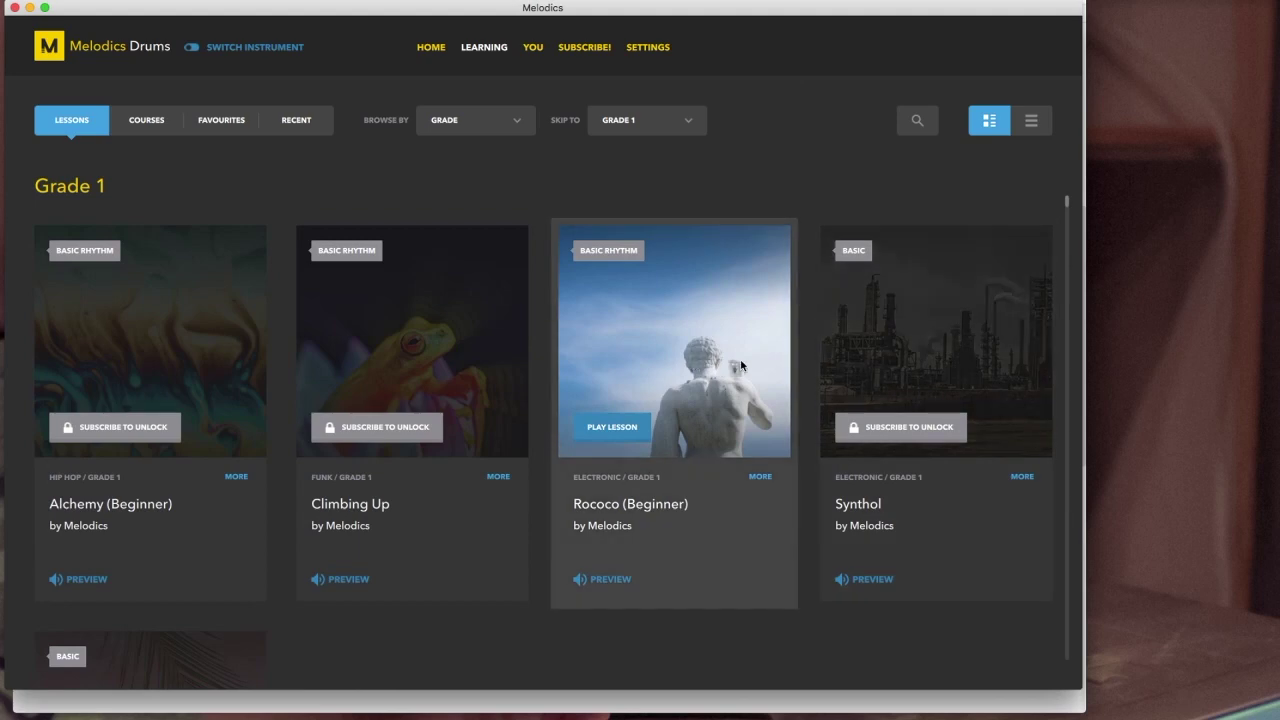